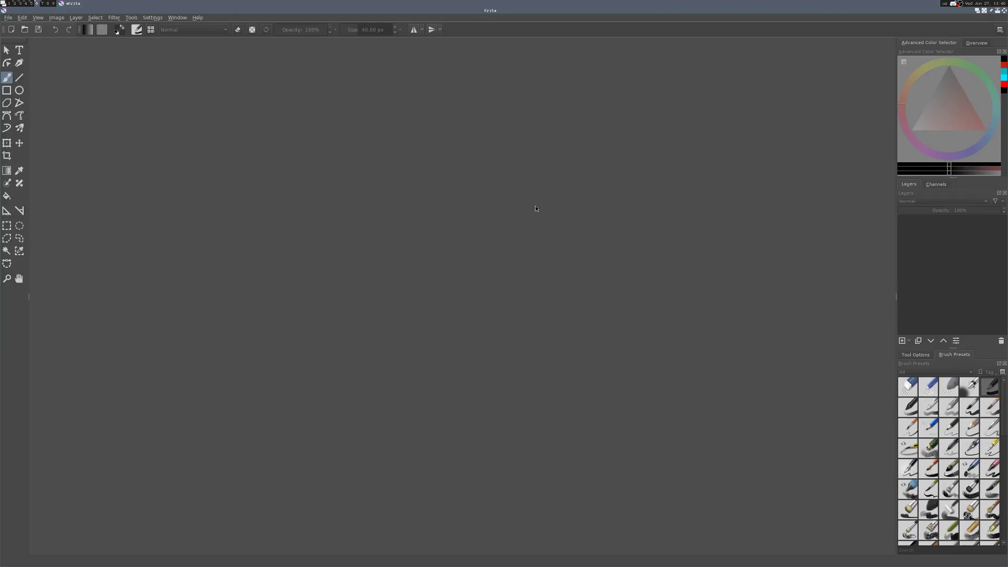
View the About Krita information from the Help menu, then close it
{"action": "left_click", "coordinate": [198, 17]}
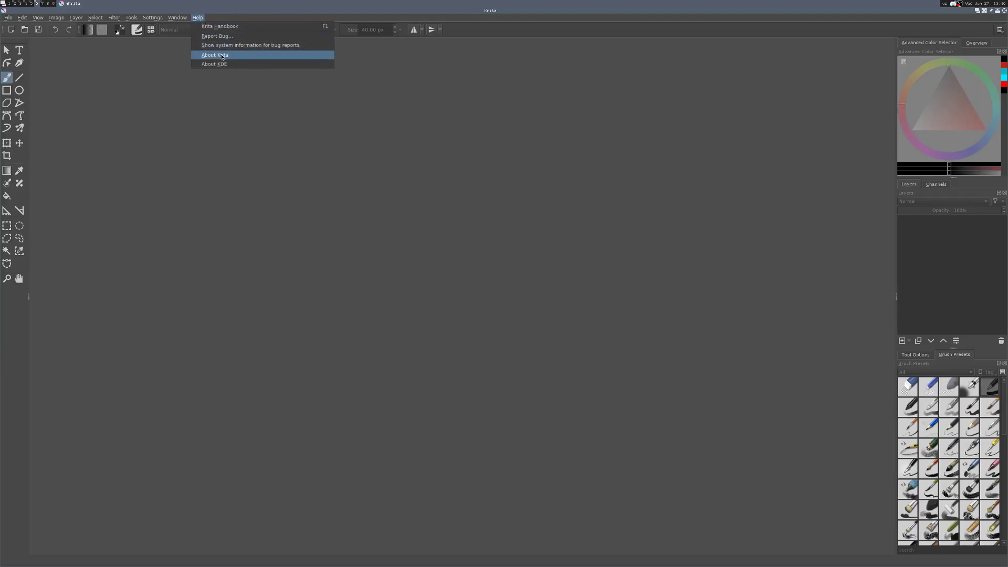
{"action": "left_click", "coordinate": [223, 58]}
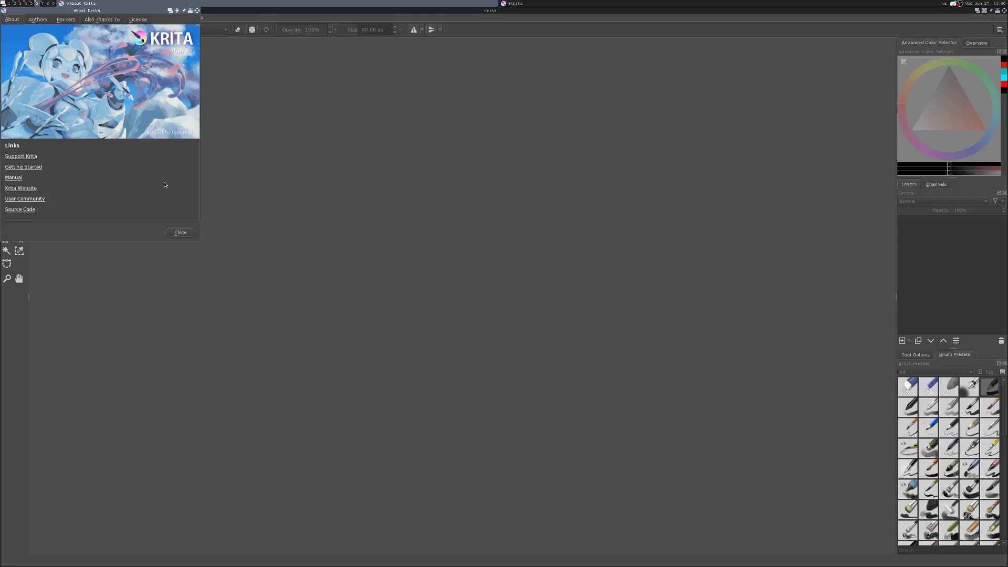
{"action": "left_click_drag", "start_coordinate": [164, 184], "coordinate": [582, 363]}
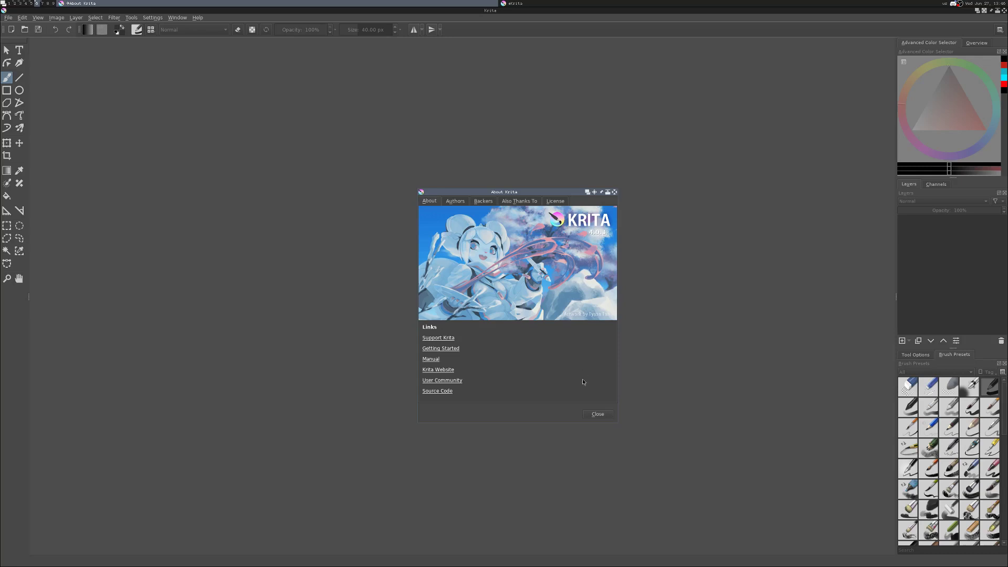
{"action": "left_click", "coordinate": [604, 416]}
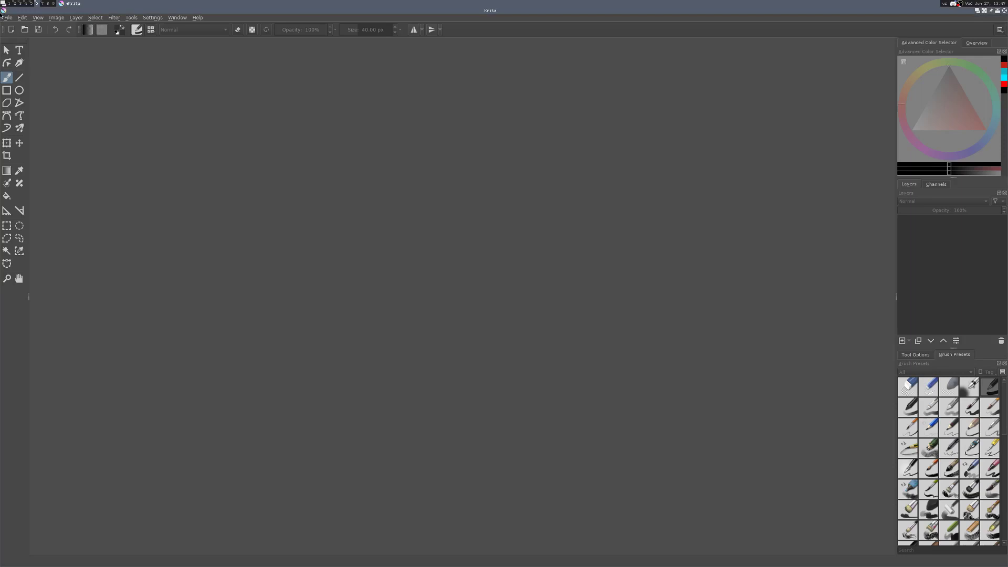
Create a new 1000 × 1000 px document with a white canvas
{"action": "left_click", "coordinate": [8, 18]}
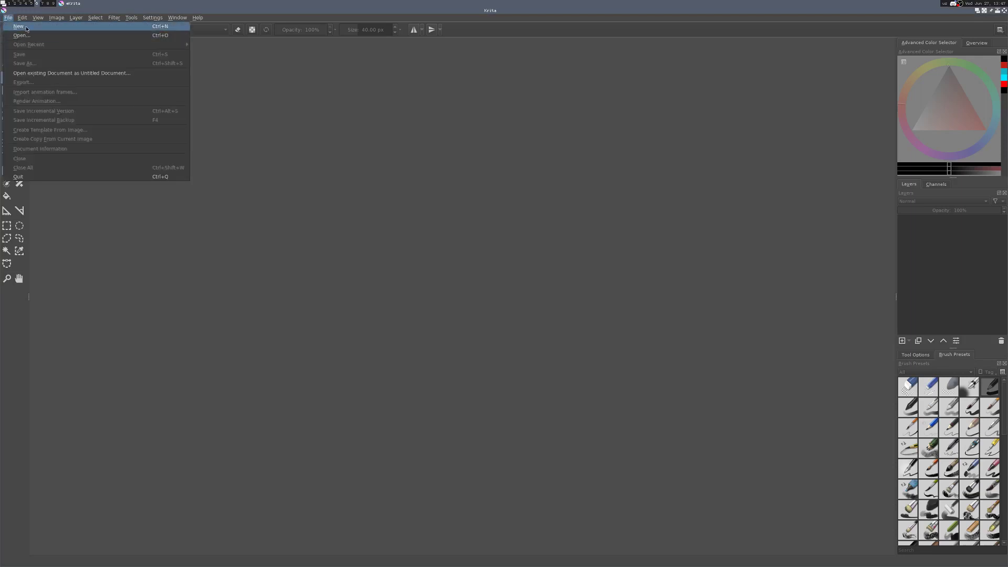
{"action": "left_click", "coordinate": [21, 26]}
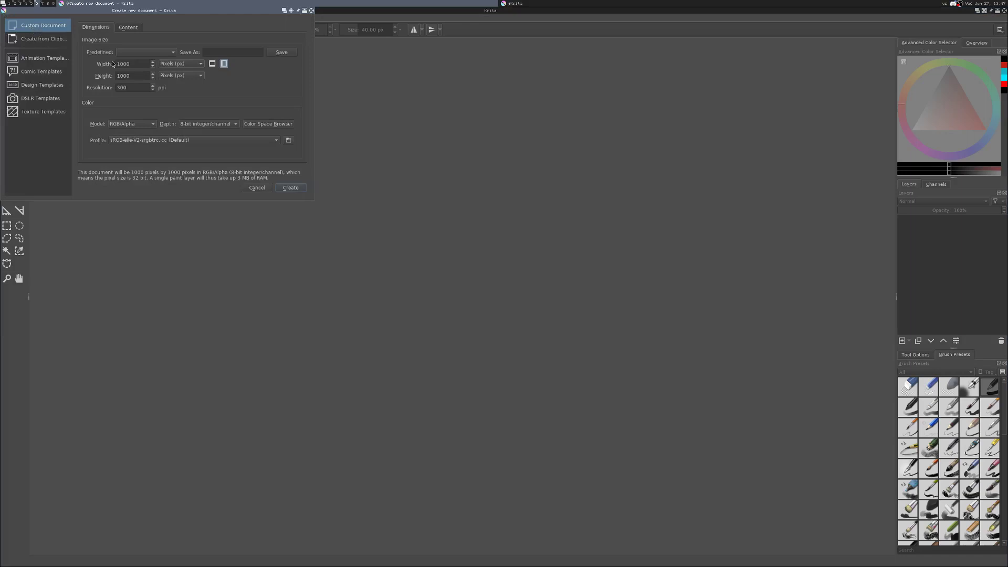
{"action": "left_click", "coordinate": [292, 188]}
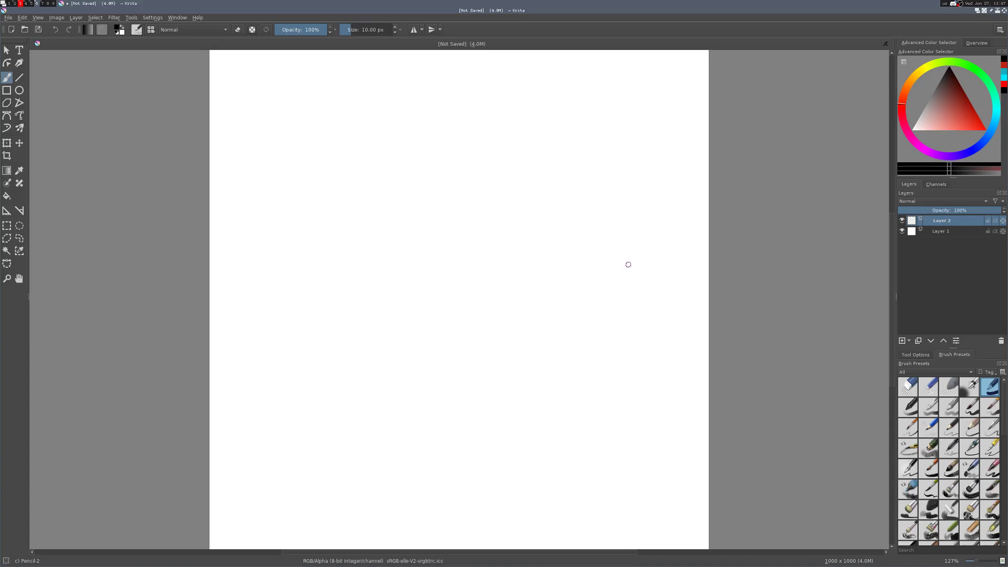
Select the Basic-1 brush preset and shrink its size to 17.27 px
{"action": "left_click", "coordinate": [992, 388]}
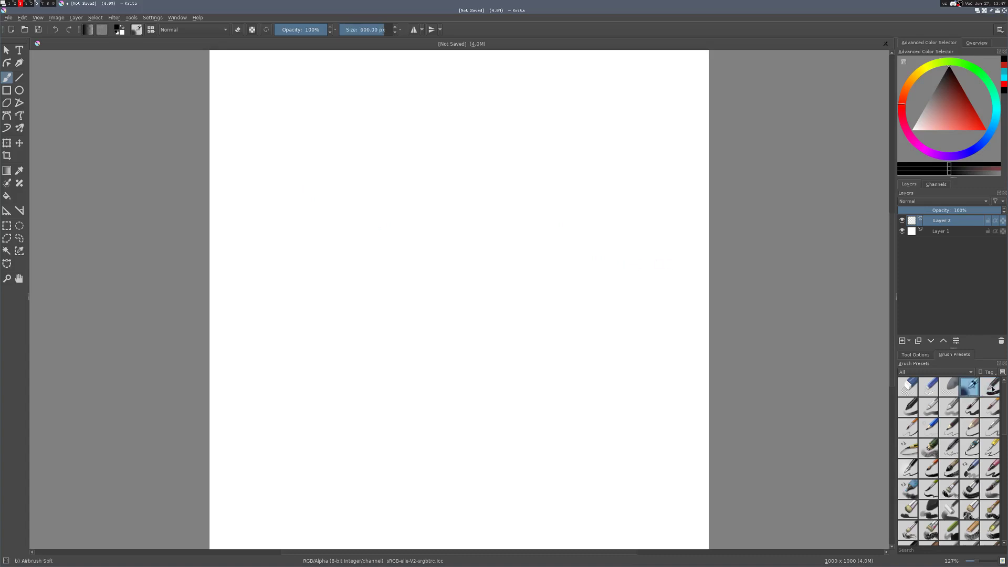
{"action": "left_click_drag", "start_coordinate": [455, 210], "coordinate": [438, 210], "text": "shift"}
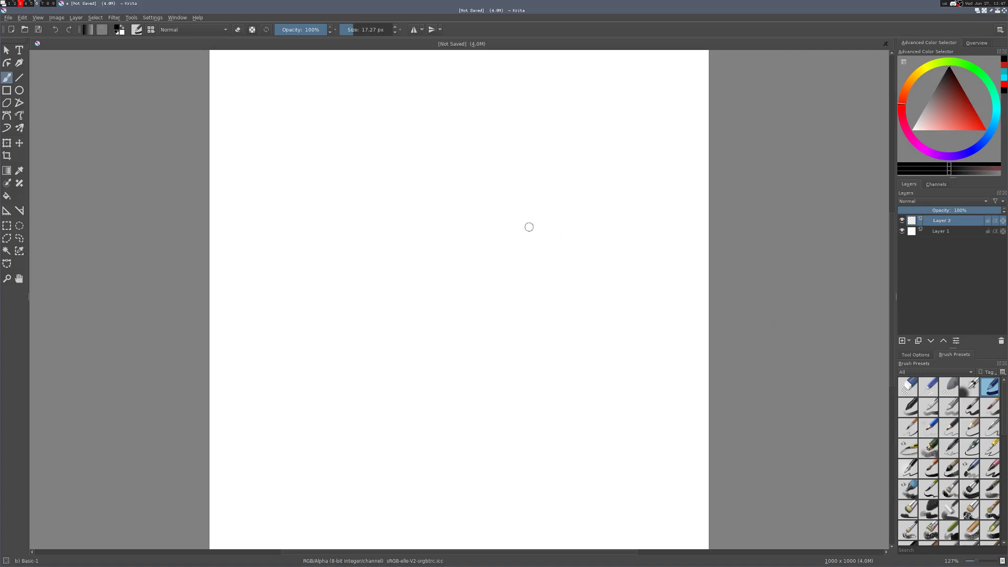
Draw a black smiley on Layer 2, with a face outline, smile and two eye dots
{"action": "left_click_drag", "start_coordinate": [529, 226], "coordinate": [575, 229]}
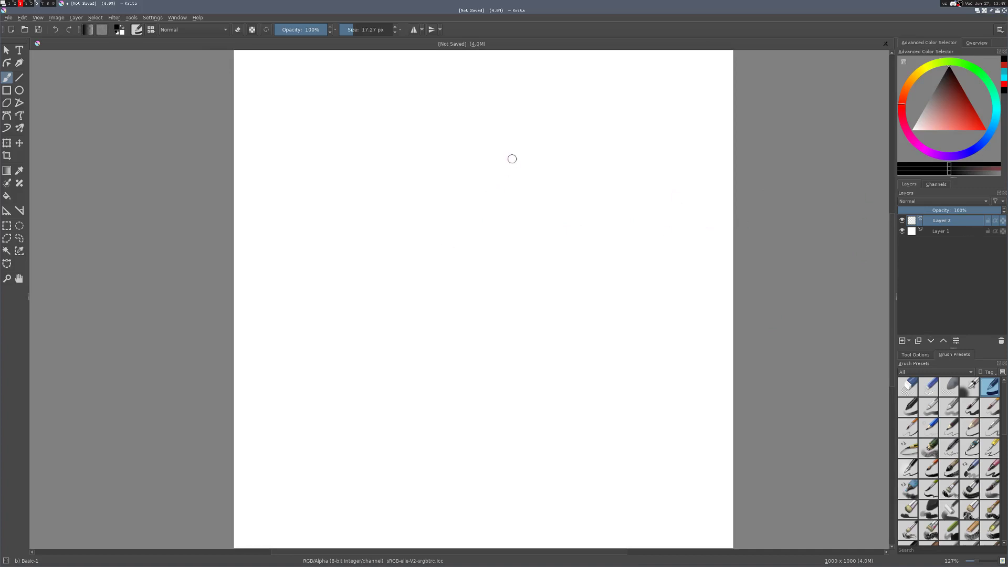
{"action": "mouse_move", "coordinate": [516, 156]}
{"action": "left_mouse_down"}
{"action": "mouse_move", "coordinate": [535, 240]}
{"action": "mouse_move", "coordinate": [488, 153]}
{"action": "left_mouse_up"}
{"action": "mouse_move", "coordinate": [450, 227]}
{"action": "left_mouse_down"}
{"action": "mouse_move", "coordinate": [459, 235]}
{"action": "mouse_move", "coordinate": [507, 216]}
{"action": "mouse_move", "coordinate": [469, 193]}
{"action": "left_mouse_up"}
{"action": "left_click", "coordinate": [494, 191]}
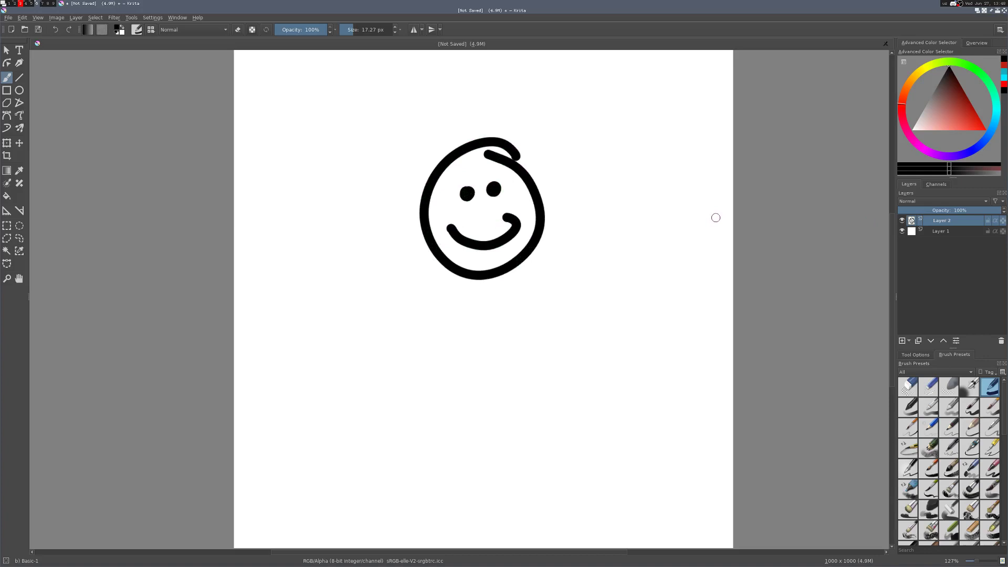
{"action": "scroll", "coordinate": [715, 218], "scroll_direction": "down", "scroll_amount": 3}
{"action": "scroll", "coordinate": [712, 233], "scroll_direction": "up", "scroll_amount": 3}
{"action": "key", "text": "e"}
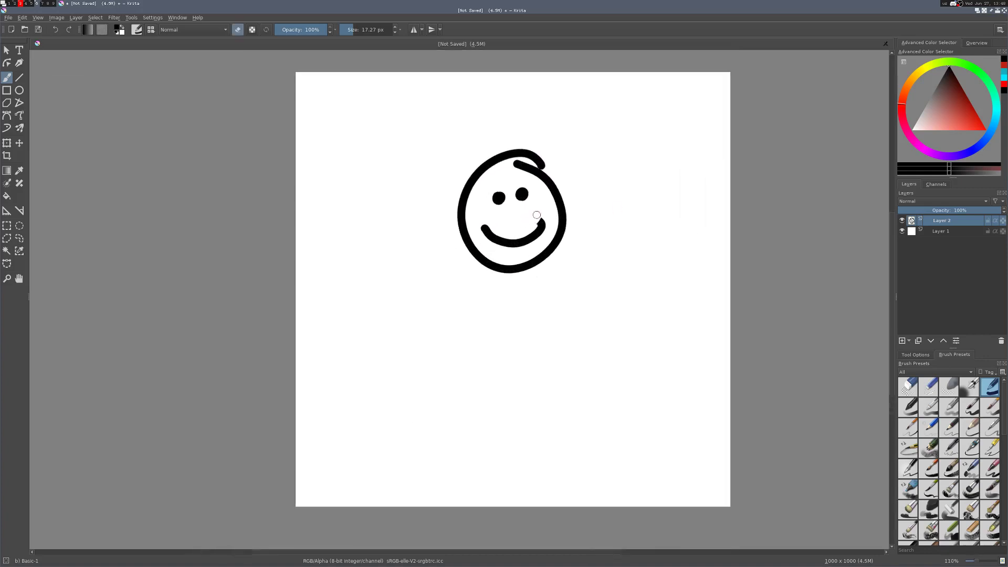
{"action": "key", "text": "e"}
{"action": "scroll", "coordinate": [604, 200], "scroll_direction": "down", "scroll_amount": 3}
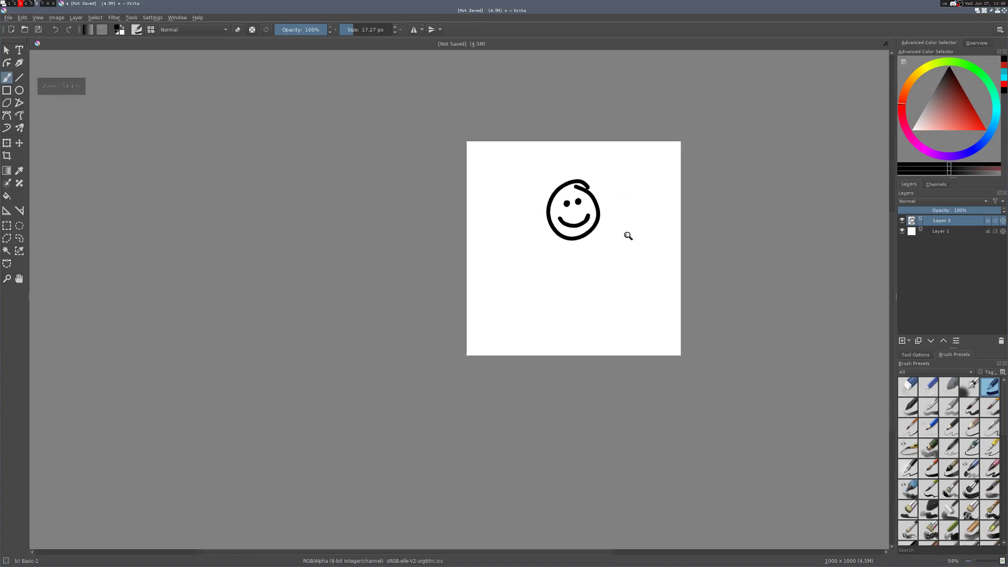
{"action": "scroll", "coordinate": [613, 216], "scroll_direction": "up", "scroll_amount": 3}
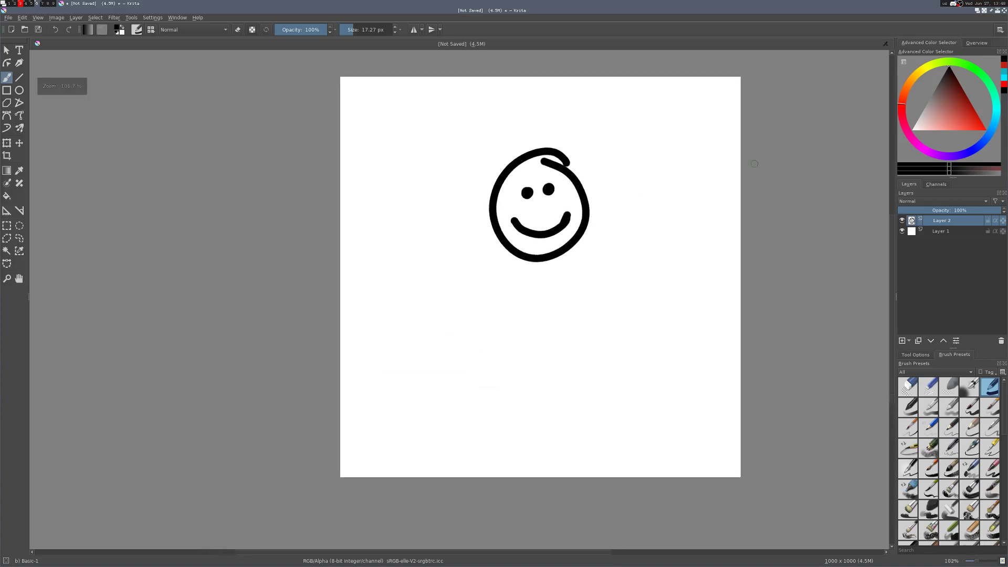
{"action": "left_click", "coordinate": [903, 221]}
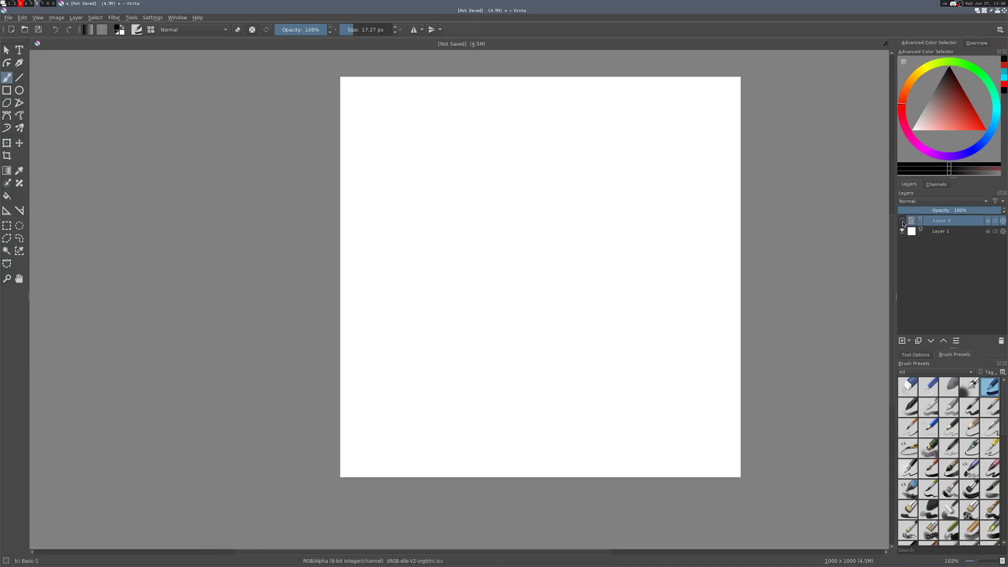
{"action": "left_click", "coordinate": [903, 222]}
{"action": "left_click", "coordinate": [903, 222]}
{"action": "left_click", "coordinate": [903, 222]}
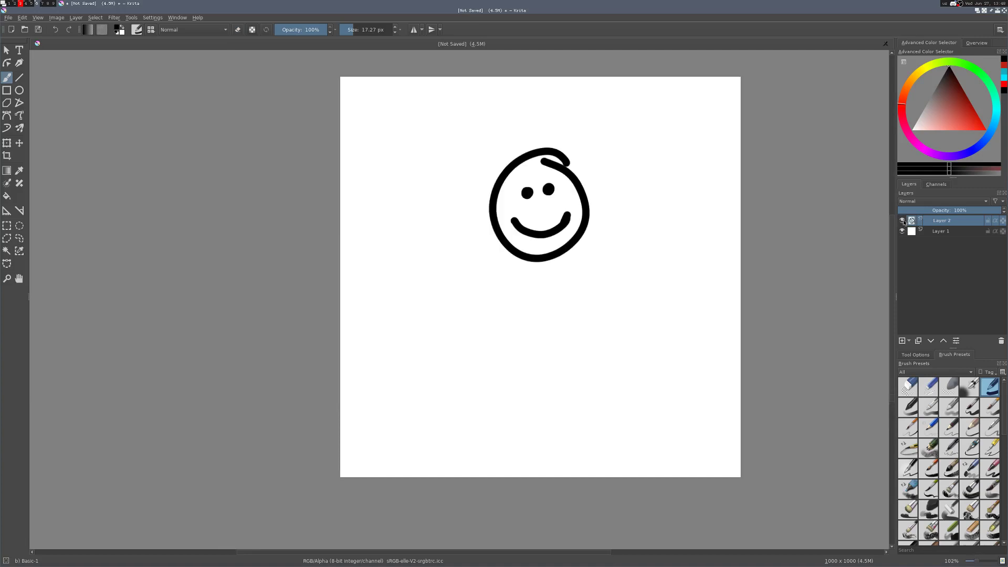
{"action": "left_click", "coordinate": [902, 221]}
{"action": "left_click", "coordinate": [903, 222]}
{"action": "left_click", "coordinate": [903, 231]}
{"action": "left_click", "coordinate": [903, 231]}
{"action": "left_click", "coordinate": [903, 231]}
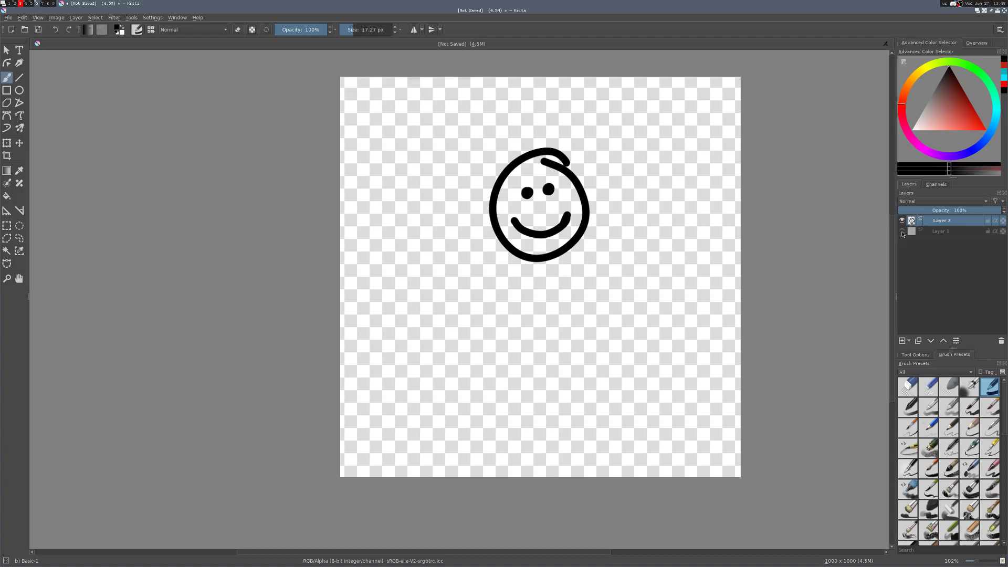
{"action": "left_click", "coordinate": [902, 232]}
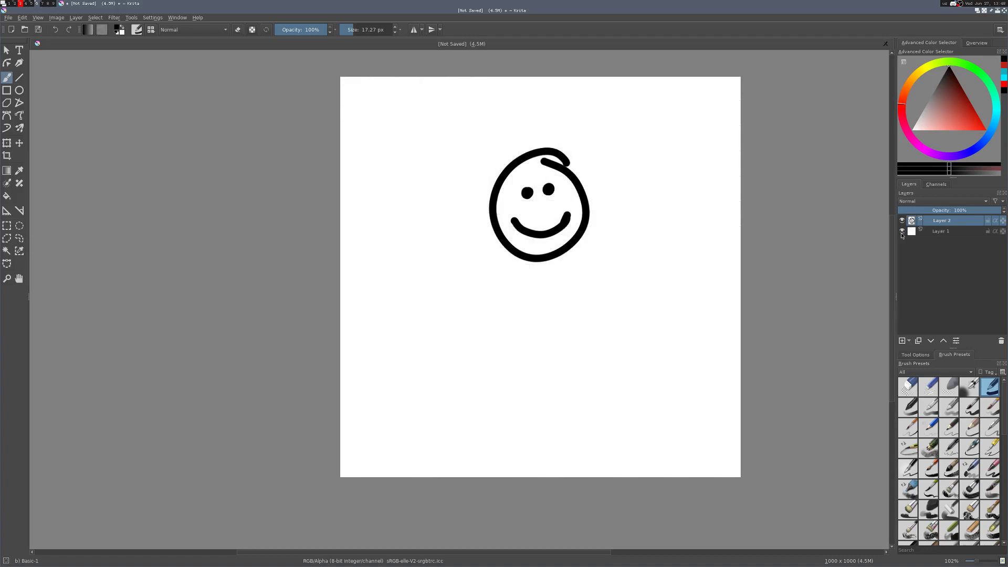
{"action": "scroll", "coordinate": [669, 238], "scroll_direction": "up", "scroll_amount": 2}
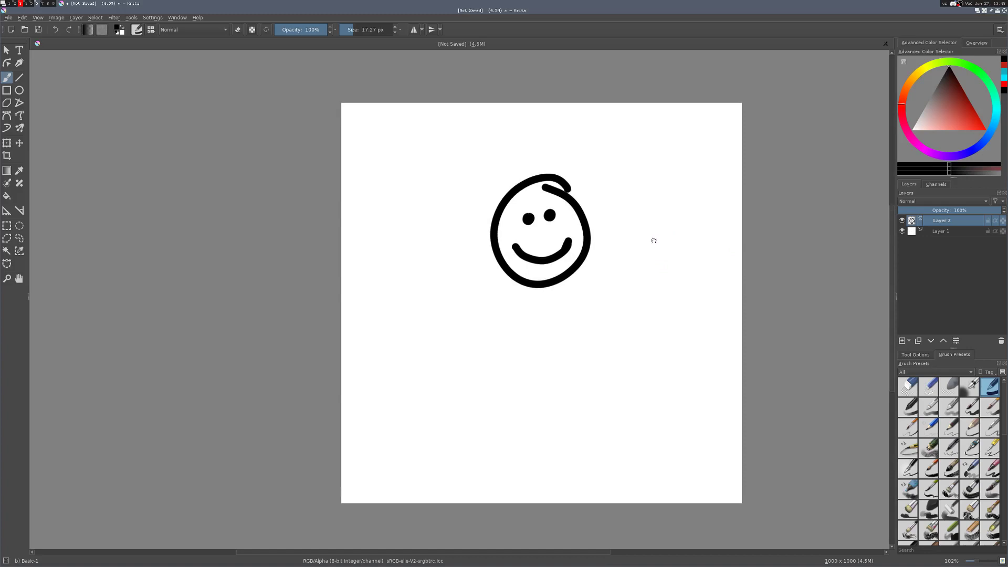
{"action": "mouse_move", "coordinate": [652, 239]}
{"action": "left_mouse_down"}
{"action": "mouse_move", "coordinate": [651, 252]}
{"action": "mouse_move", "coordinate": [665, 240]}
{"action": "mouse_move", "coordinate": [648, 243]}
{"action": "mouse_move", "coordinate": [654, 239]}
{"action": "left_mouse_up"}
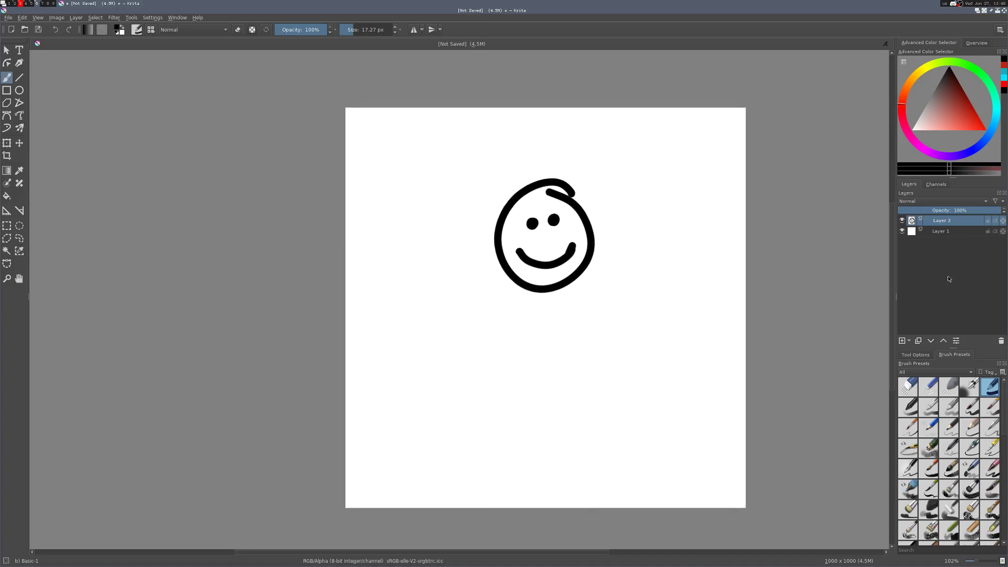
Add a new empty Layer 3 above the smiley layer
{"action": "left_click", "coordinate": [902, 342]}
{"action": "left_click", "coordinate": [909, 341]}
{"action": "left_click", "coordinate": [935, 310]}
{"action": "left_click_drag", "start_coordinate": [744, 208], "coordinate": [715, 205]}
{"action": "left_click_drag", "start_coordinate": [755, 269], "coordinate": [707, 228]}
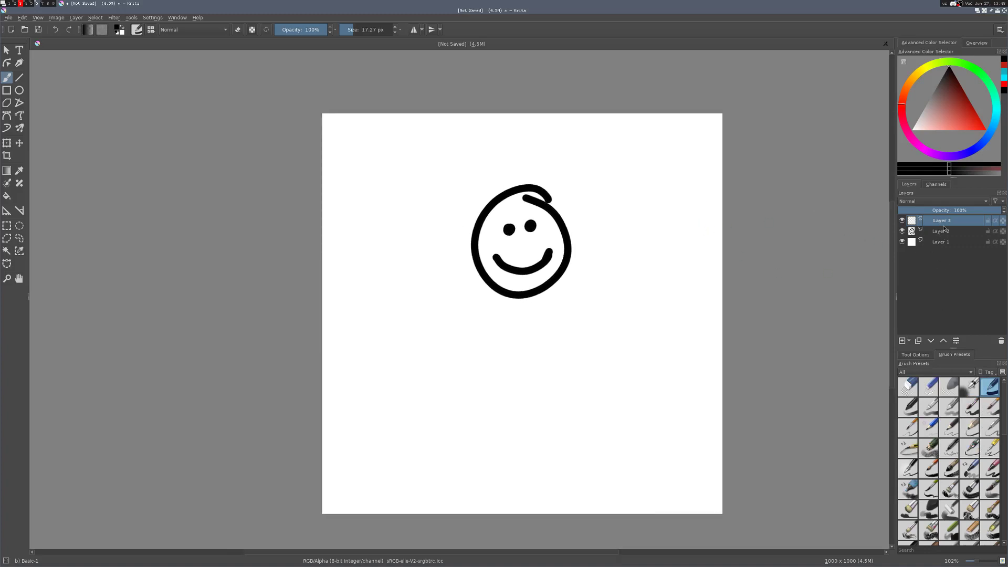
{"action": "scroll", "coordinate": [645, 218], "scroll_direction": "up", "scroll_amount": 2}
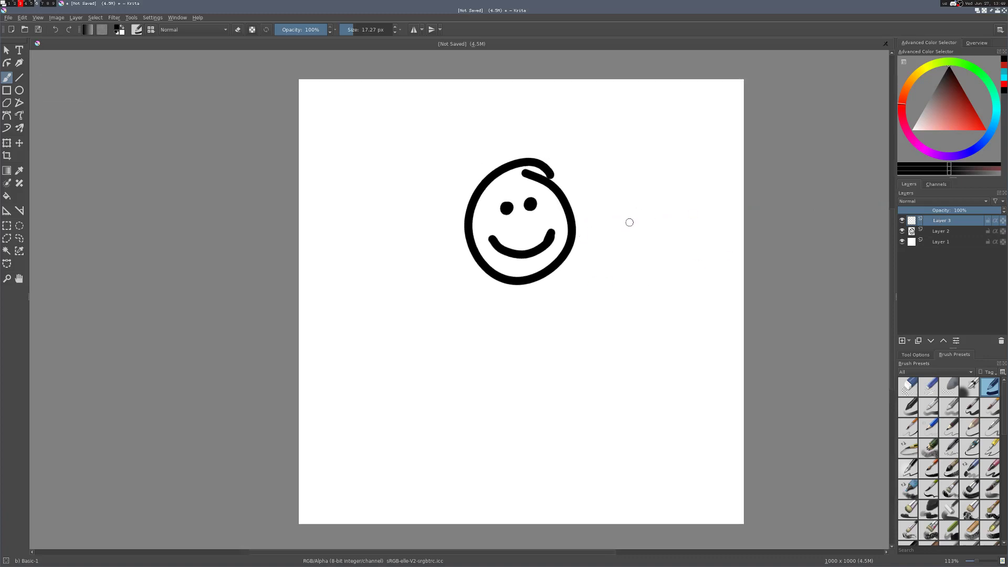
Hand-letter the words 'other layer' beneath the smiley on Layer 3
{"action": "mouse_move", "coordinate": [452, 339]}
{"action": "left_mouse_down"}
{"action": "mouse_move", "coordinate": [477, 359]}
{"action": "mouse_move", "coordinate": [491, 339]}
{"action": "left_mouse_up"}
{"action": "mouse_move", "coordinate": [493, 325]}
{"action": "left_mouse_down"}
{"action": "mouse_move", "coordinate": [496, 356]}
{"action": "mouse_move", "coordinate": [547, 355]}
{"action": "left_mouse_up"}
{"action": "left_click_drag", "start_coordinate": [543, 338], "coordinate": [570, 332]}
{"action": "mouse_move", "coordinate": [455, 373]}
{"action": "left_mouse_down"}
{"action": "mouse_move", "coordinate": [481, 378]}
{"action": "mouse_move", "coordinate": [458, 401]}
{"action": "left_mouse_up"}
{"action": "mouse_move", "coordinate": [471, 376]}
{"action": "left_mouse_down"}
{"action": "mouse_move", "coordinate": [477, 386]}
{"action": "mouse_move", "coordinate": [497, 379]}
{"action": "mouse_move", "coordinate": [500, 392]}
{"action": "left_mouse_up"}
{"action": "left_click_drag", "start_coordinate": [503, 383], "coordinate": [510, 395]}
{"action": "mouse_move", "coordinate": [518, 383]}
{"action": "left_mouse_down"}
{"action": "mouse_move", "coordinate": [548, 373]}
{"action": "mouse_move", "coordinate": [563, 383]}
{"action": "mouse_move", "coordinate": [588, 369]}
{"action": "left_mouse_up"}
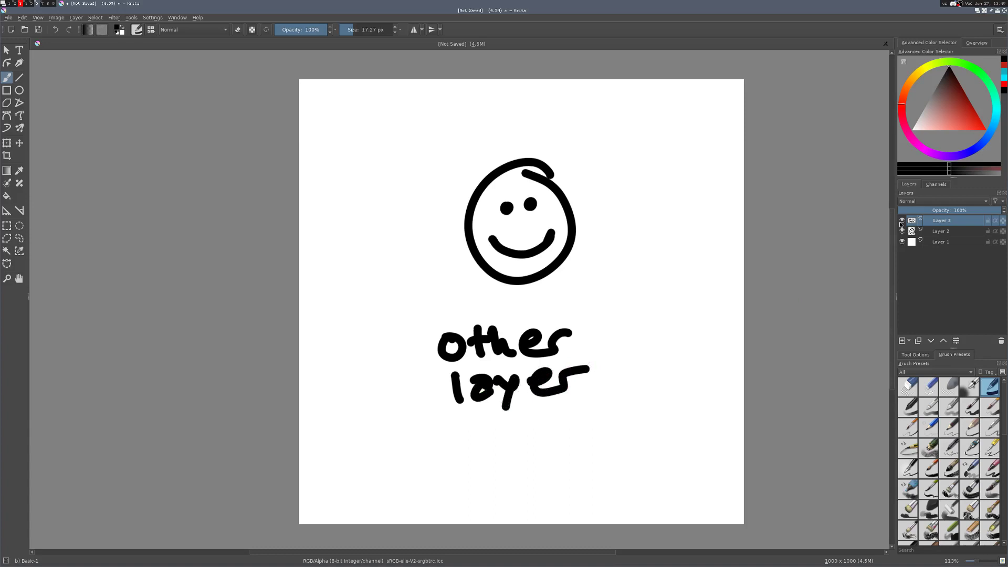
{"action": "left_click", "coordinate": [902, 221]}
{"action": "left_click", "coordinate": [902, 221]}
{"action": "left_click", "coordinate": [902, 232]}
{"action": "left_click", "coordinate": [901, 231]}
{"action": "left_click", "coordinate": [901, 232]}
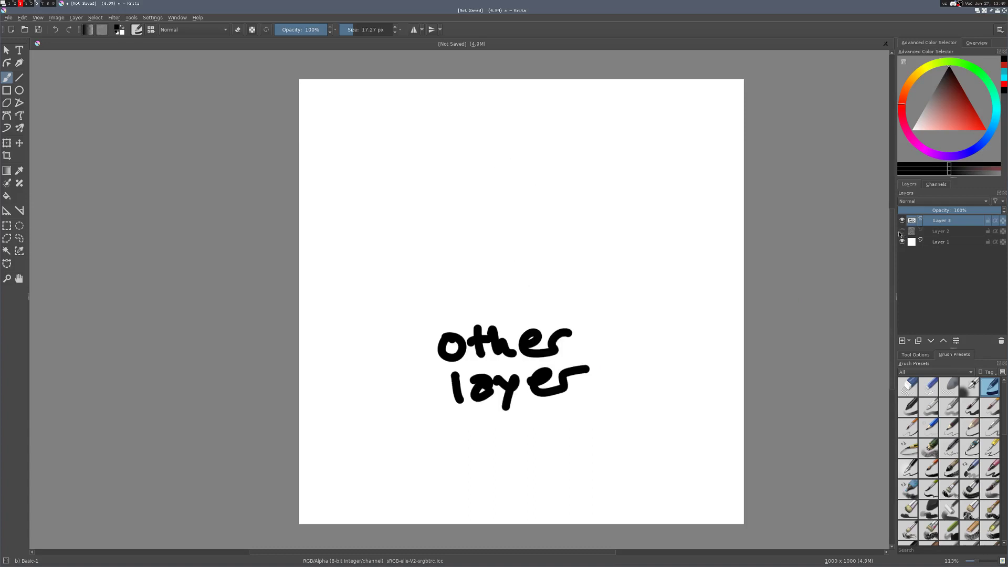
{"action": "left_click", "coordinate": [901, 232]}
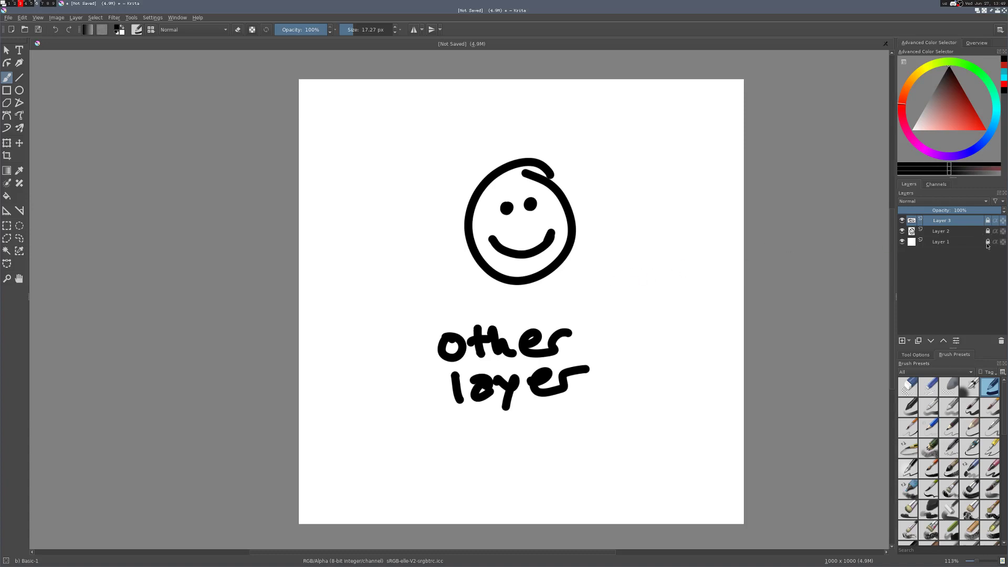
{"action": "left_click", "coordinate": [609, 293]}
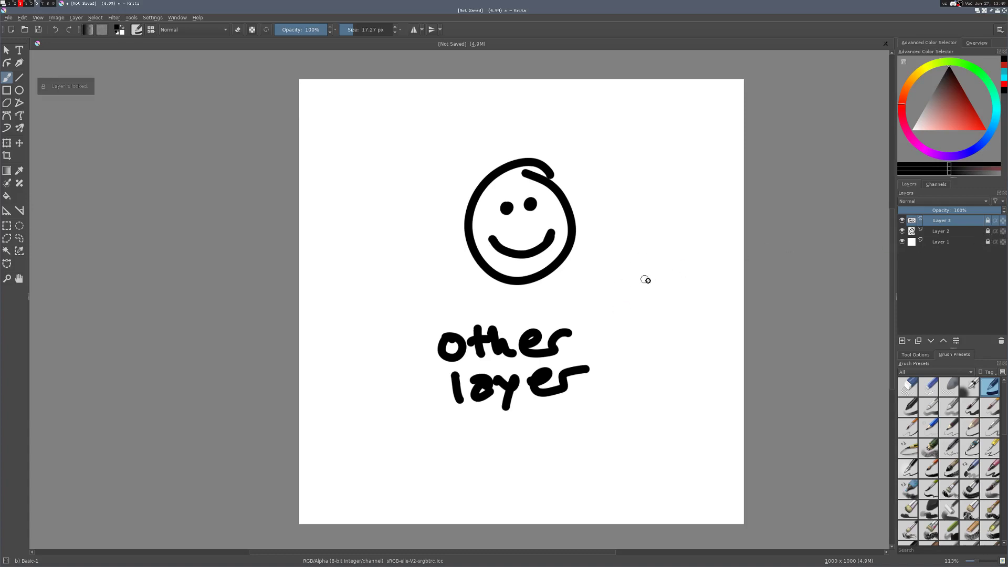
{"action": "left_click", "coordinate": [988, 220]}
{"action": "mouse_move", "coordinate": [621, 326]}
{"action": "left_mouse_down"}
{"action": "mouse_move", "coordinate": [645, 299]}
{"action": "mouse_move", "coordinate": [655, 354]}
{"action": "mouse_move", "coordinate": [683, 345]}
{"action": "left_mouse_up"}
{"action": "key", "text": "ctrl+z"}
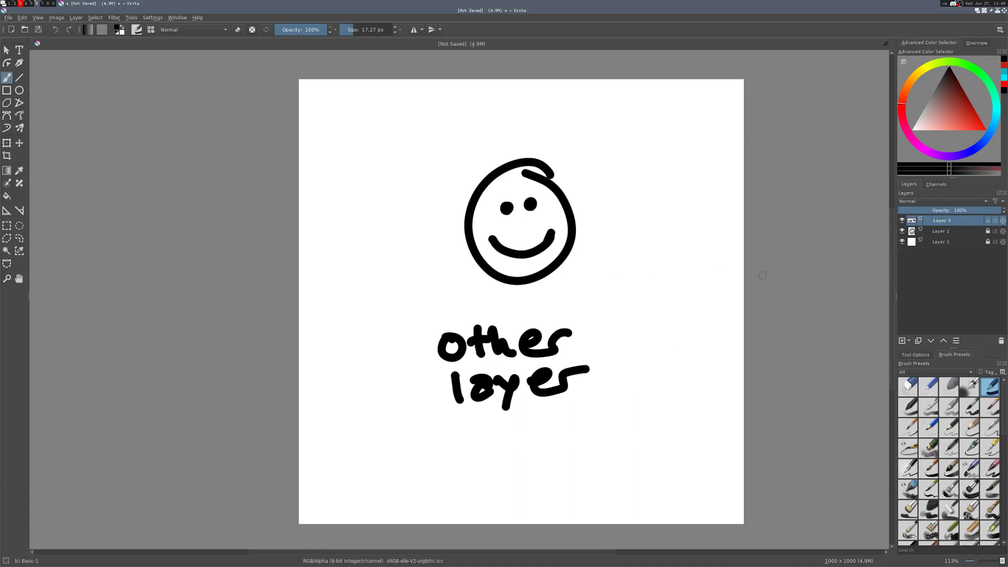
{"action": "left_click", "coordinate": [988, 221]}
{"action": "left_click", "coordinate": [987, 221]}
{"action": "key", "text": "Delete"}
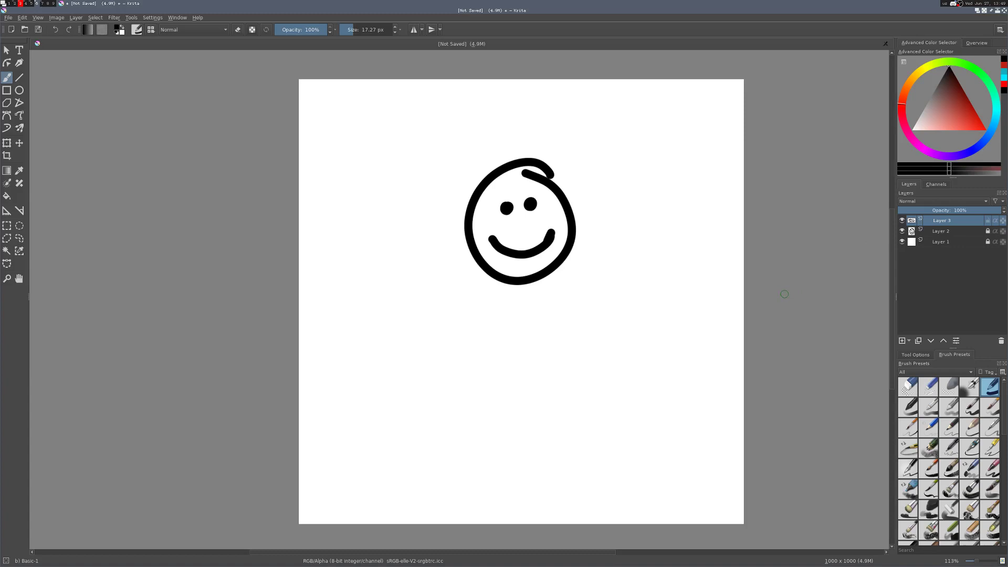
{"action": "key", "text": "ctrl+z"}
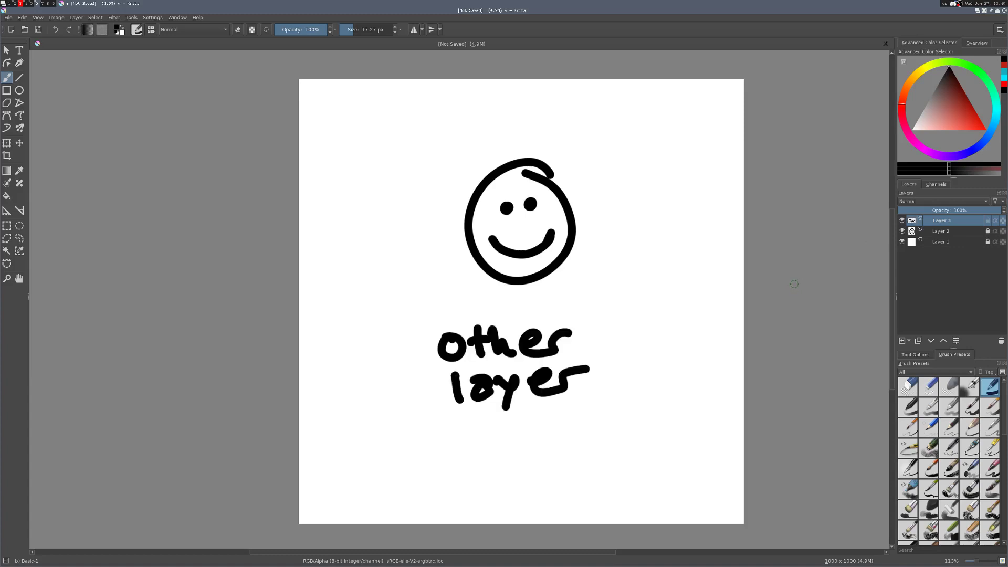
{"action": "left_click", "coordinate": [988, 221]}
{"action": "left_click_drag", "start_coordinate": [661, 254], "coordinate": [646, 270]}
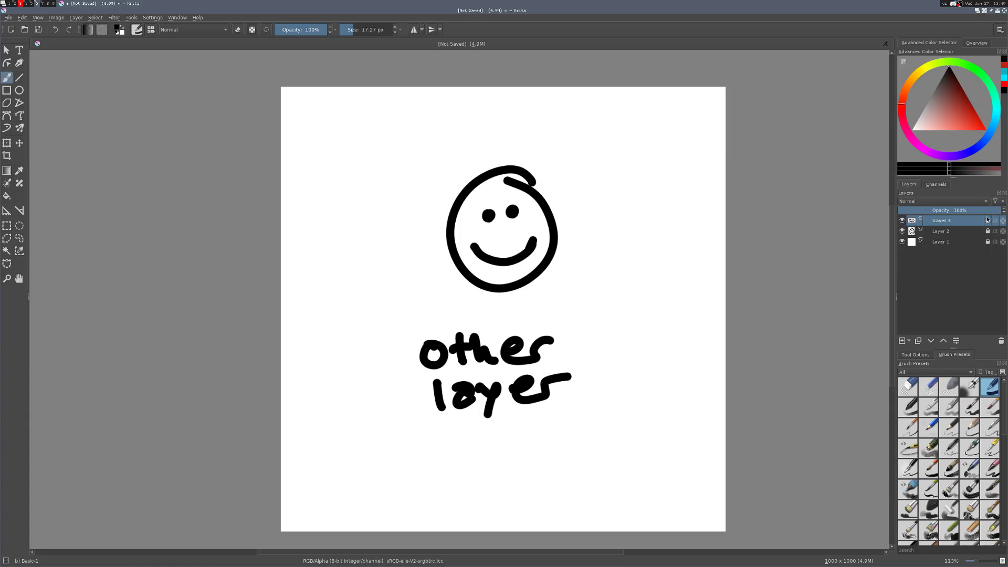
{"action": "left_click", "coordinate": [988, 220]}
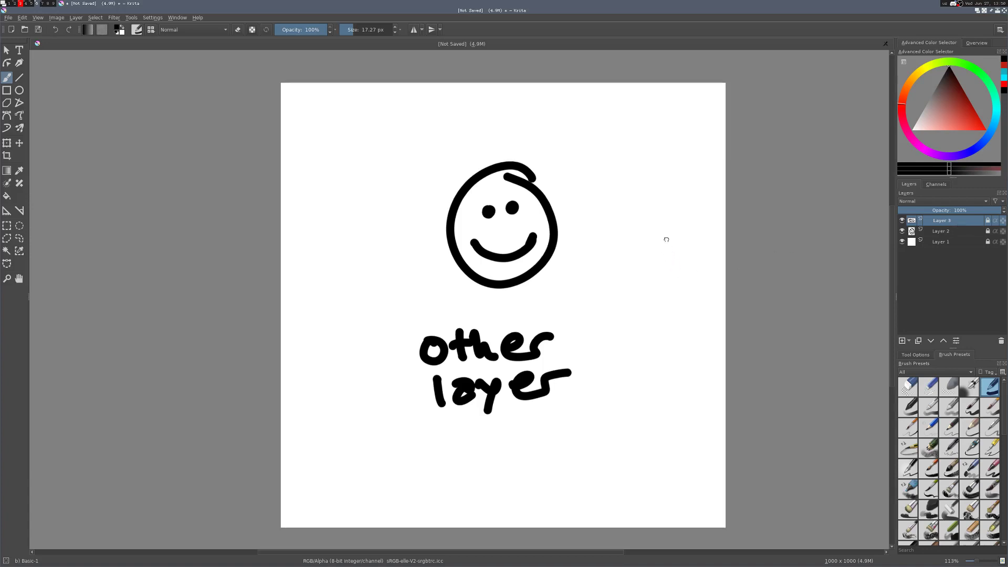
{"action": "mouse_move", "coordinate": [666, 234]}
{"action": "left_mouse_down"}
{"action": "mouse_move", "coordinate": [637, 244]}
{"action": "mouse_move", "coordinate": [681, 249]}
{"action": "mouse_move", "coordinate": [666, 254]}
{"action": "left_mouse_up"}
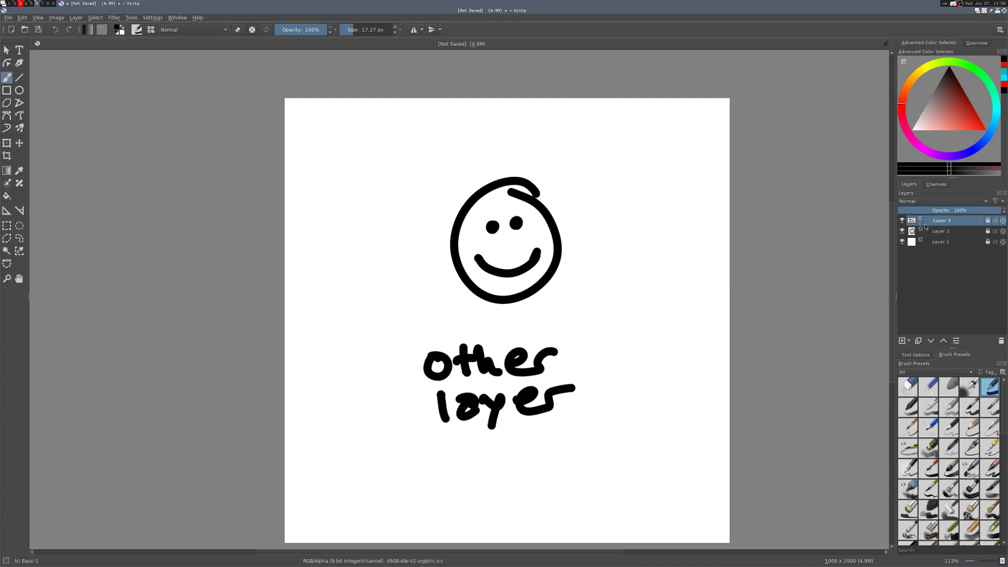
{"action": "left_click_drag", "start_coordinate": [688, 218], "coordinate": [673, 223]}
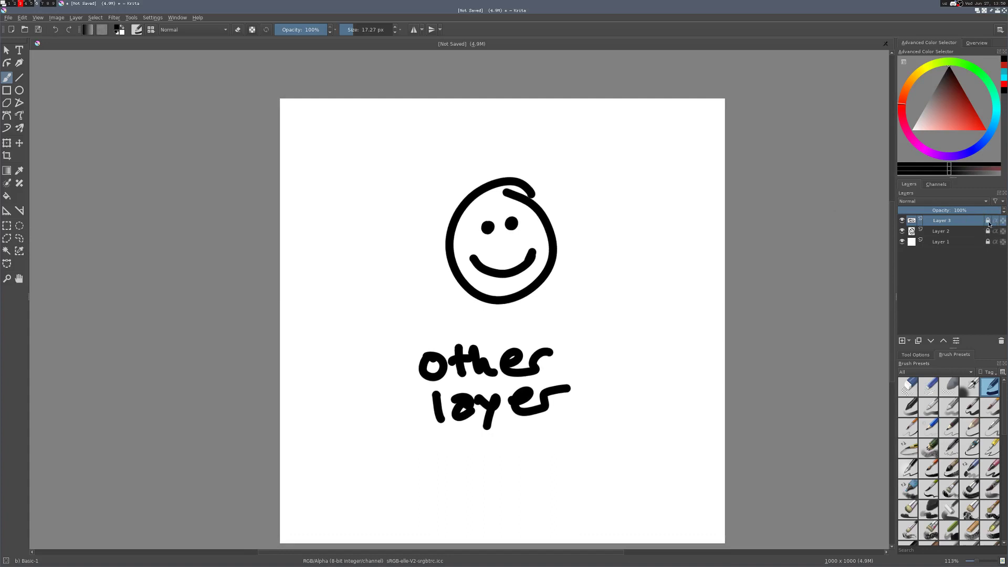
{"action": "left_click_drag", "start_coordinate": [720, 254], "coordinate": [709, 226]}
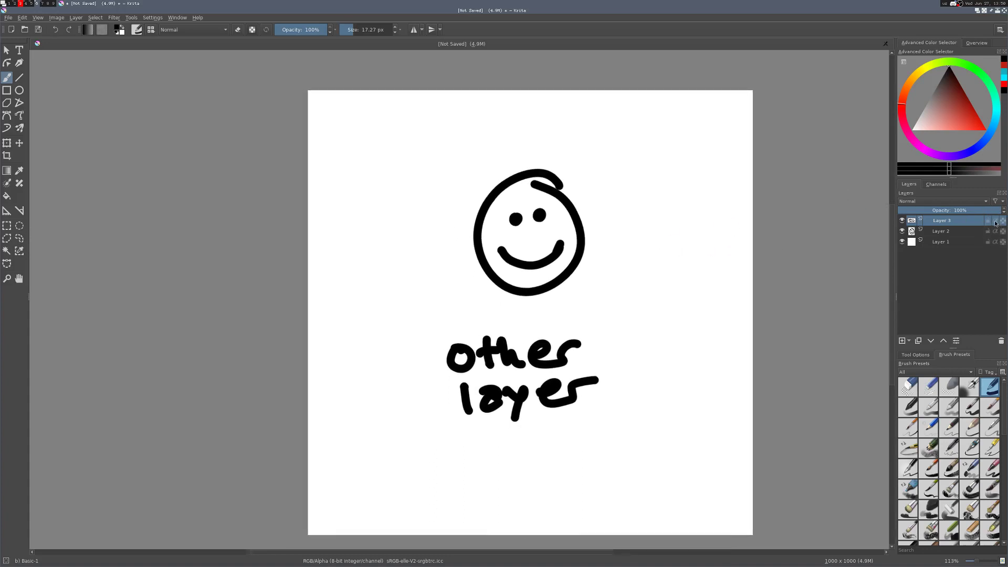
{"action": "mouse_move", "coordinate": [996, 223]}
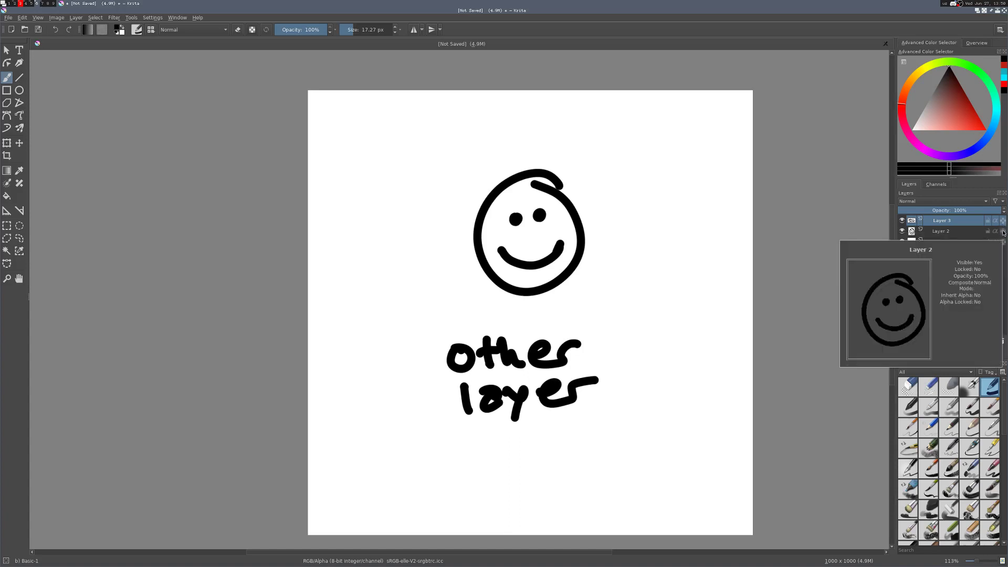
Select Layer 2, set the colour to red, and paint red over the smiley's lines
{"action": "left_click", "coordinate": [962, 234]}
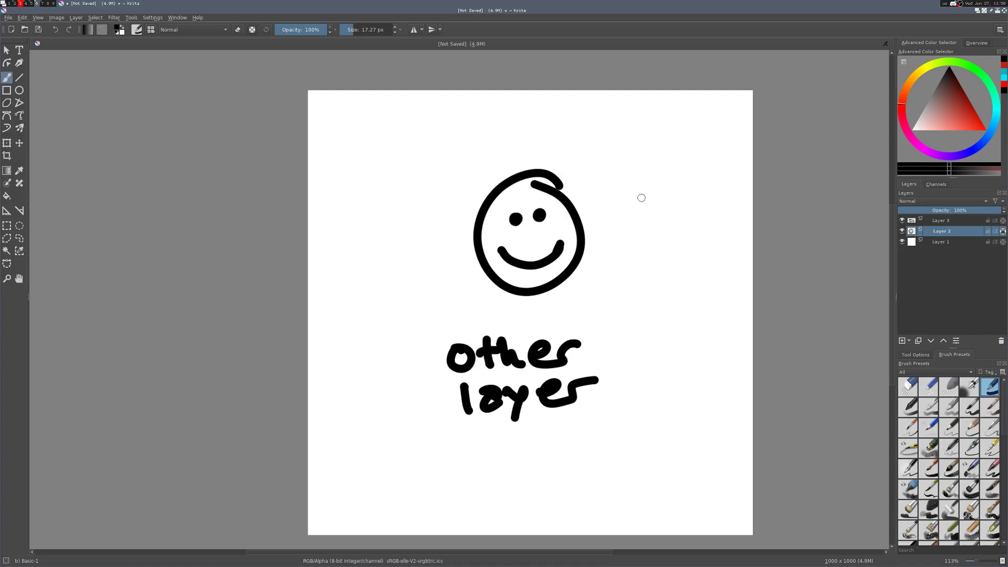
{"action": "left_click_drag", "start_coordinate": [520, 172], "coordinate": [535, 152]}
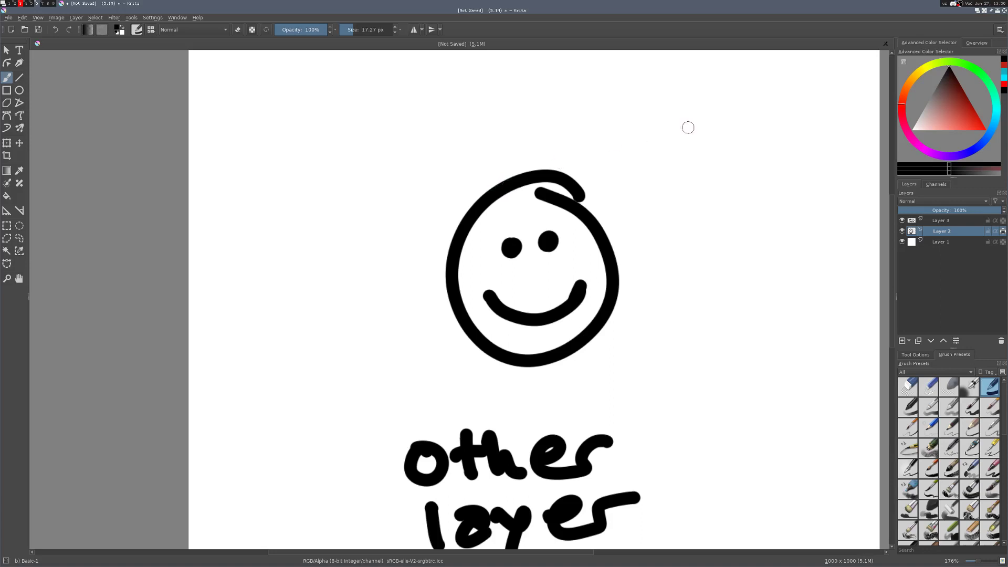
{"action": "left_click_drag", "start_coordinate": [960, 118], "coordinate": [986, 130]}
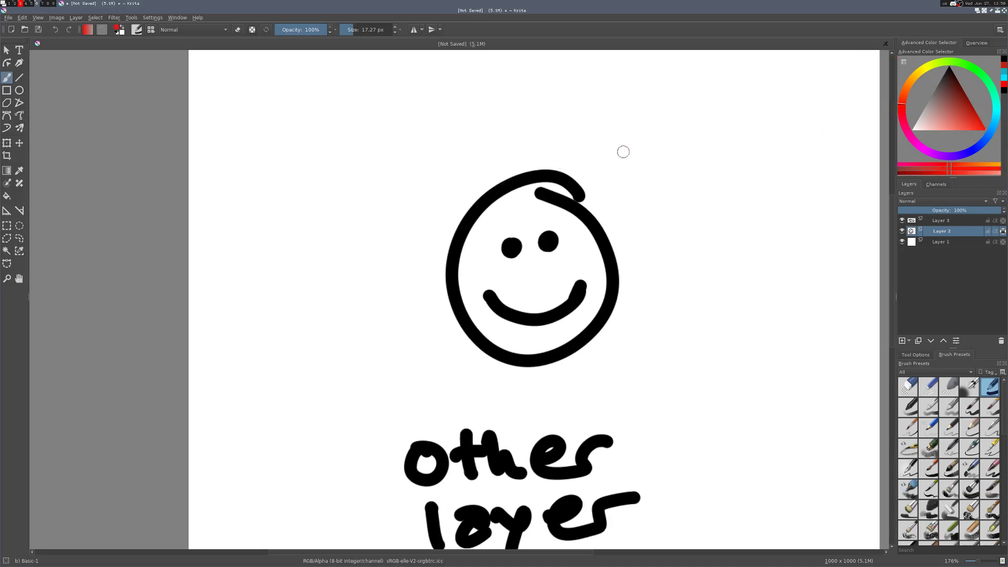
{"action": "mouse_move", "coordinate": [433, 236]}
{"action": "left_mouse_down"}
{"action": "mouse_move", "coordinate": [604, 223]}
{"action": "mouse_move", "coordinate": [607, 257]}
{"action": "mouse_move", "coordinate": [407, 311]}
{"action": "mouse_move", "coordinate": [654, 283]}
{"action": "mouse_move", "coordinate": [498, 351]}
{"action": "mouse_move", "coordinate": [621, 337]}
{"action": "mouse_move", "coordinate": [601, 327]}
{"action": "mouse_move", "coordinate": [503, 160]}
{"action": "mouse_move", "coordinate": [581, 384]}
{"action": "mouse_move", "coordinate": [456, 172]}
{"action": "mouse_move", "coordinate": [484, 358]}
{"action": "left_mouse_up"}
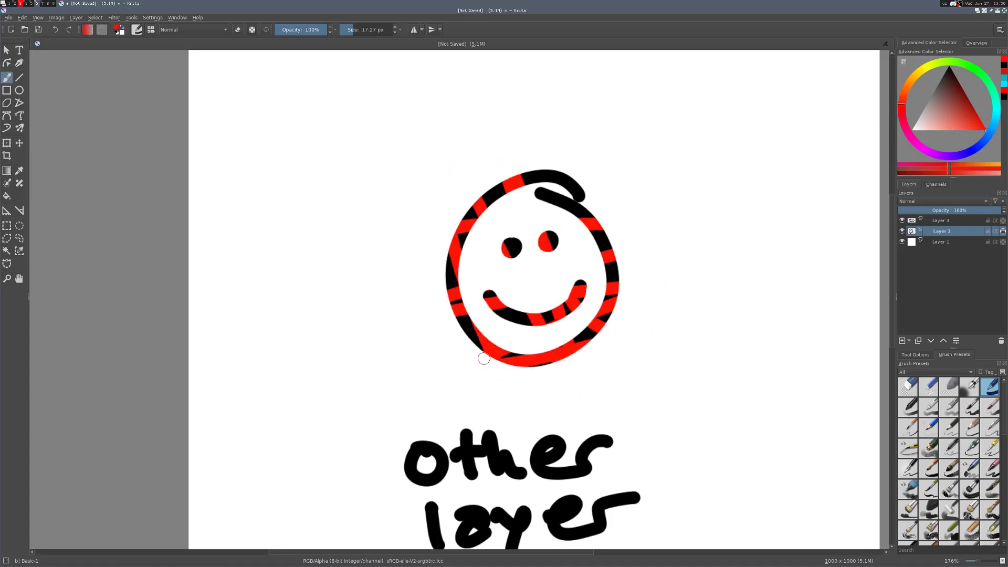
{"action": "scroll", "coordinate": [633, 272], "scroll_direction": "down", "scroll_amount": 3}
Undo the red paint on the smiley
{"action": "key", "text": "ctrl+z"}
{"action": "key", "text": "ctrl+z"}
{"action": "key", "text": "ctrl+z"}
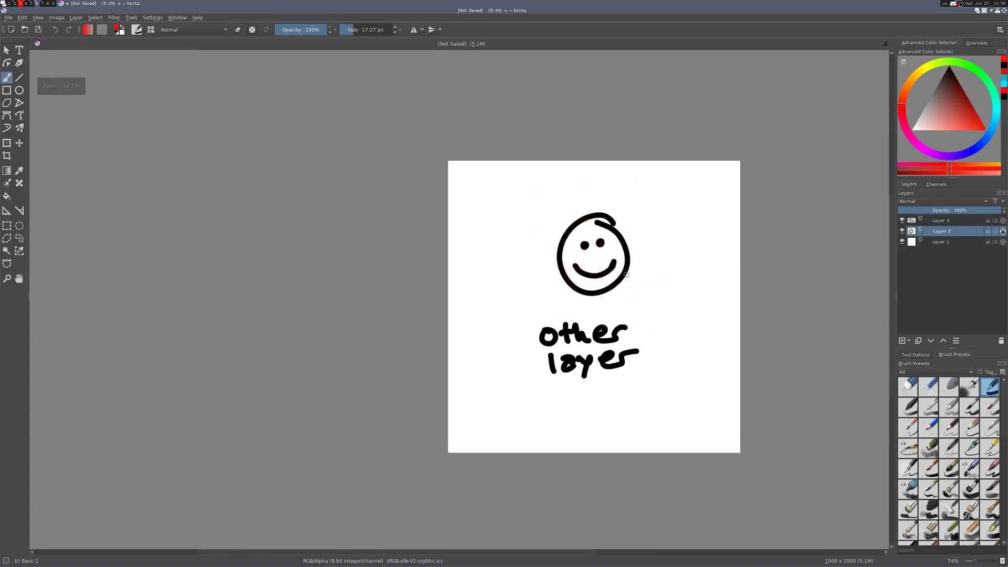
{"action": "scroll", "coordinate": [630, 273], "scroll_direction": "down", "scroll_amount": 1}
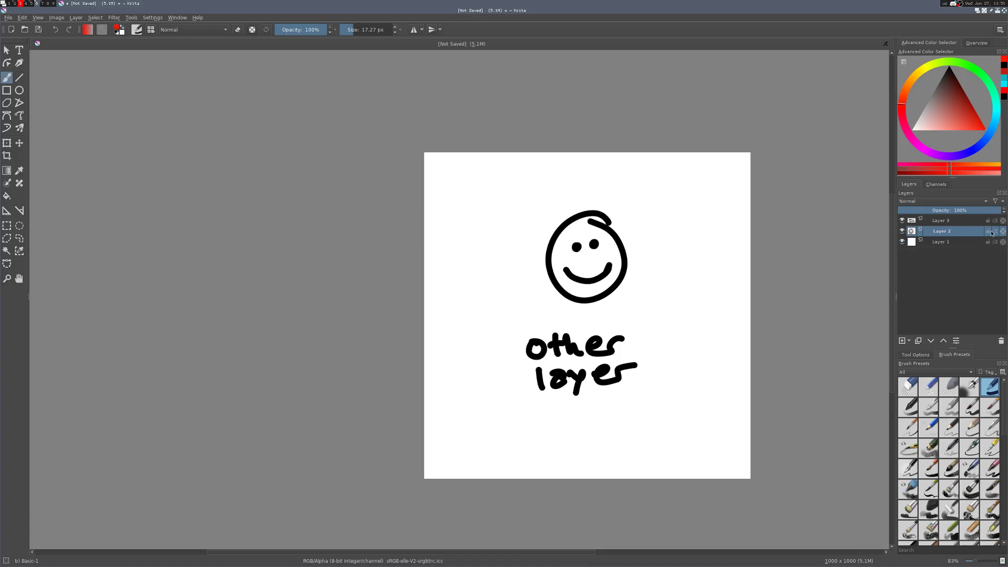
{"action": "scroll", "coordinate": [660, 248], "scroll_direction": "up", "scroll_amount": 1}
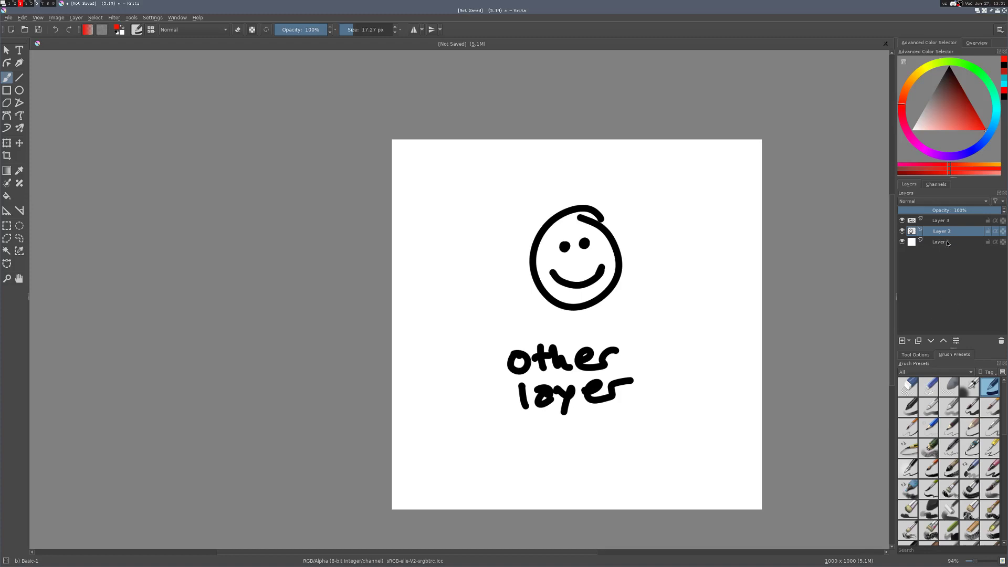
Make Layer 3 the active layer and pan the canvas view
{"action": "left_click", "coordinate": [946, 225]}
{"action": "scroll", "coordinate": [722, 253], "scroll_direction": "right", "scroll_amount": 2}
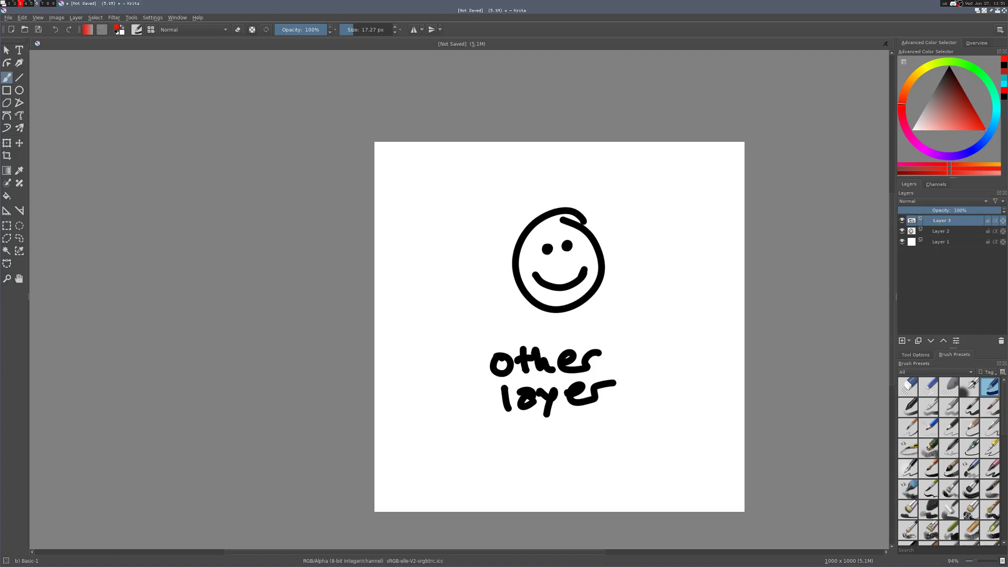
{"action": "scroll", "coordinate": [790, 259], "scroll_direction": "right", "scroll_amount": 2}
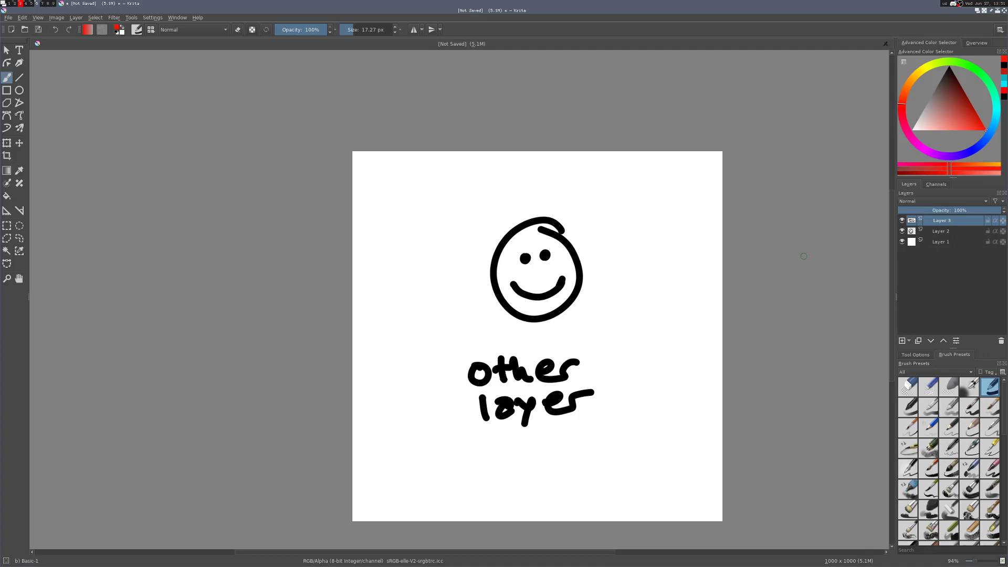
{"action": "left_click_drag", "start_coordinate": [817, 252], "coordinate": [811, 254]}
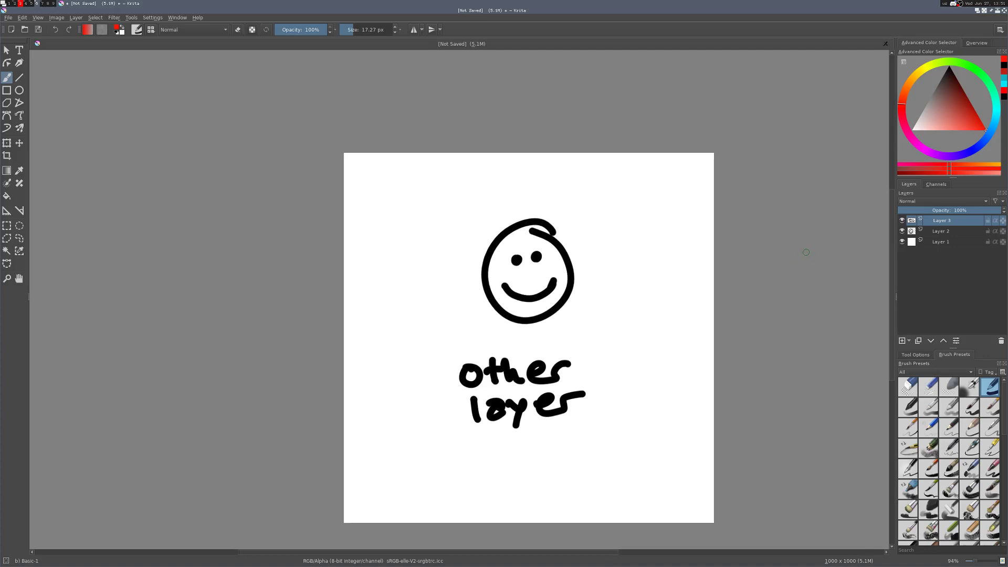
{"action": "mouse_move", "coordinate": [808, 251]}
{"action": "left_mouse_down"}
{"action": "mouse_move", "coordinate": [797, 254]}
{"action": "mouse_move", "coordinate": [825, 247]}
{"action": "left_mouse_up"}
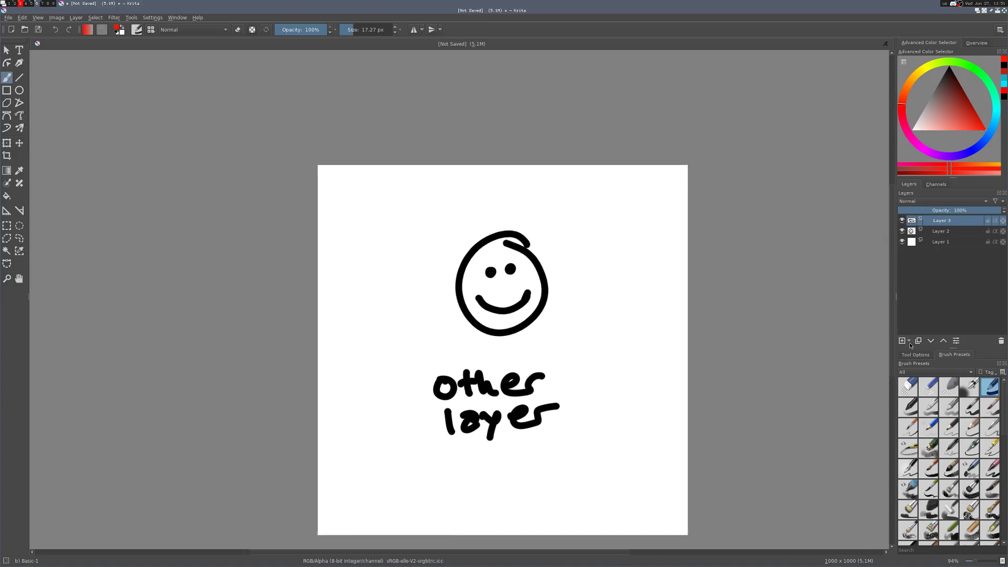
{"action": "left_click", "coordinate": [952, 236], "text": "ctrl"}
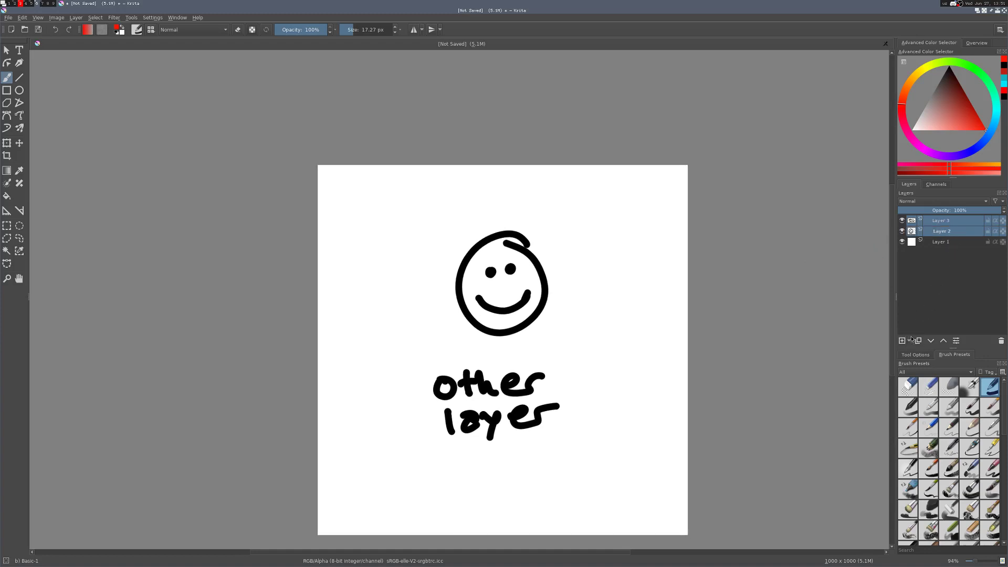
{"action": "left_click", "coordinate": [948, 237]}
{"action": "left_click", "coordinate": [934, 243]}
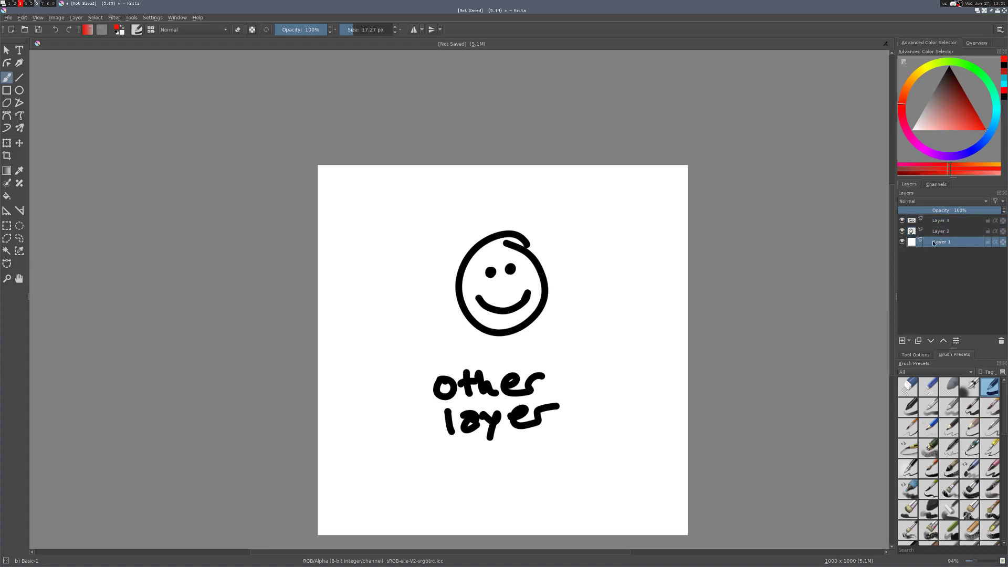
{"action": "left_click", "coordinate": [909, 341]}
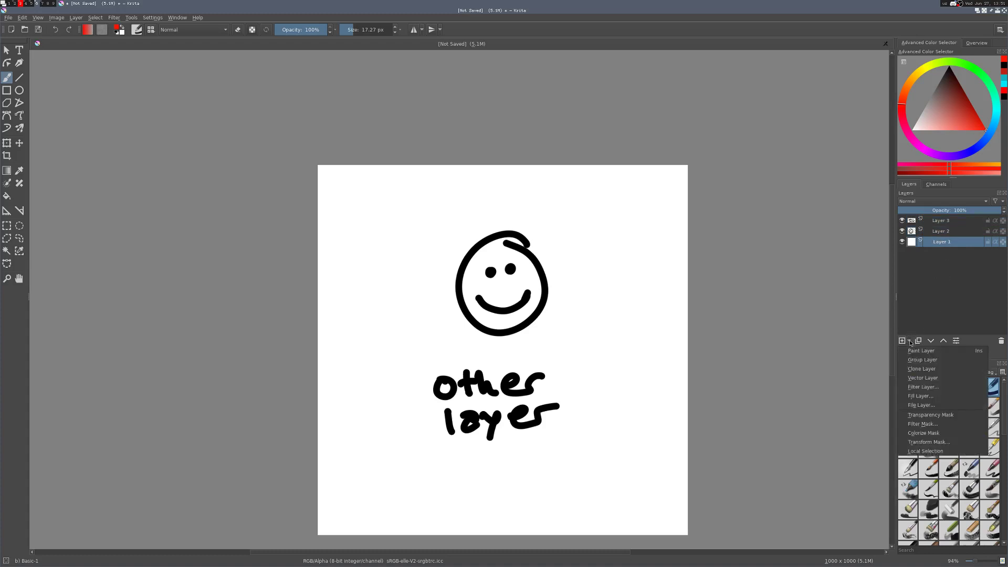
{"action": "left_click", "coordinate": [941, 358]}
{"action": "left_click_drag", "start_coordinate": [952, 245], "coordinate": [960, 224]}
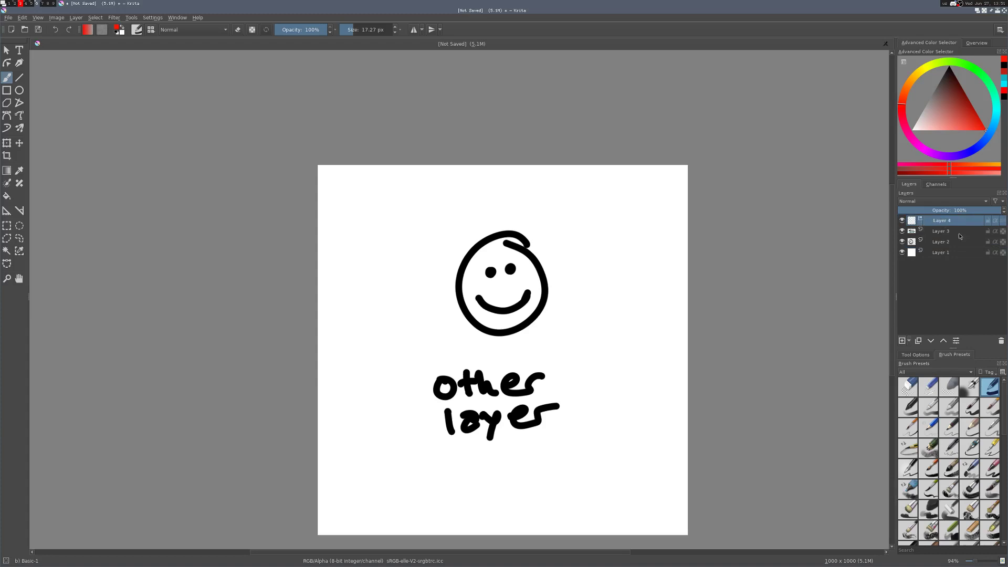
{"action": "mouse_move", "coordinate": [950, 236]}
{"action": "left_mouse_down"}
{"action": "mouse_move", "coordinate": [952, 224]}
{"action": "mouse_move", "coordinate": [955, 238]}
{"action": "left_mouse_up"}
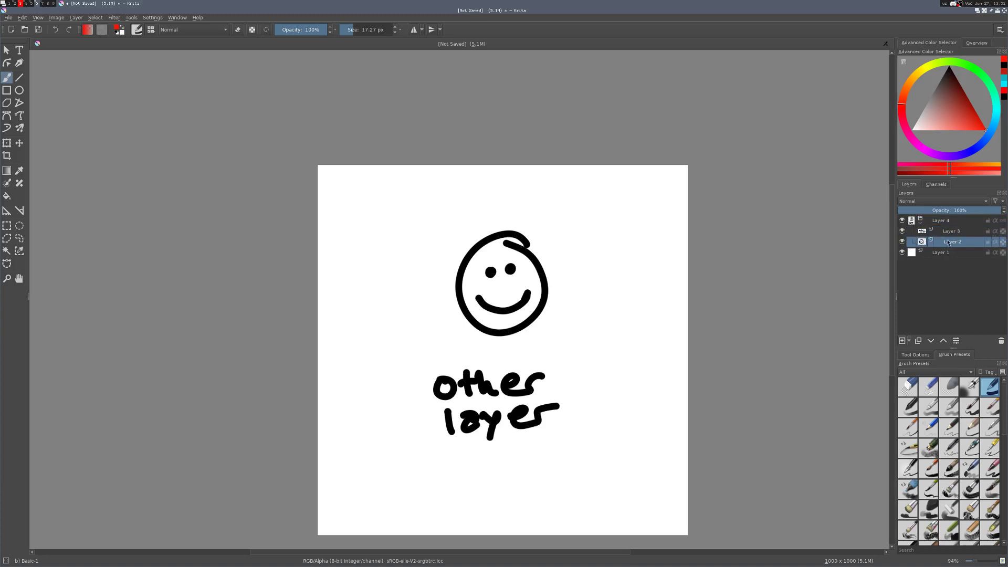
{"action": "left_click", "coordinate": [903, 221]}
{"action": "left_click", "coordinate": [903, 221]}
{"action": "left_click", "coordinate": [903, 221]}
{"action": "left_click", "coordinate": [903, 221]}
{"action": "left_click", "coordinate": [903, 221]}
{"action": "left_click", "coordinate": [904, 223]}
{"action": "left_click", "coordinate": [904, 222]}
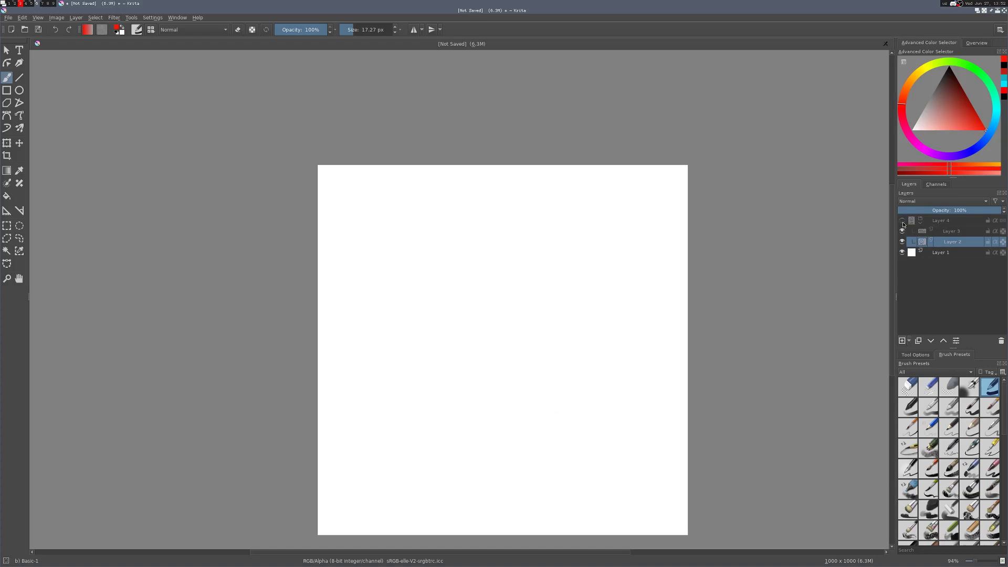
{"action": "left_click", "coordinate": [904, 224]}
{"action": "left_click", "coordinate": [903, 232]}
{"action": "left_click", "coordinate": [903, 232]}
{"action": "left_click", "coordinate": [904, 232]}
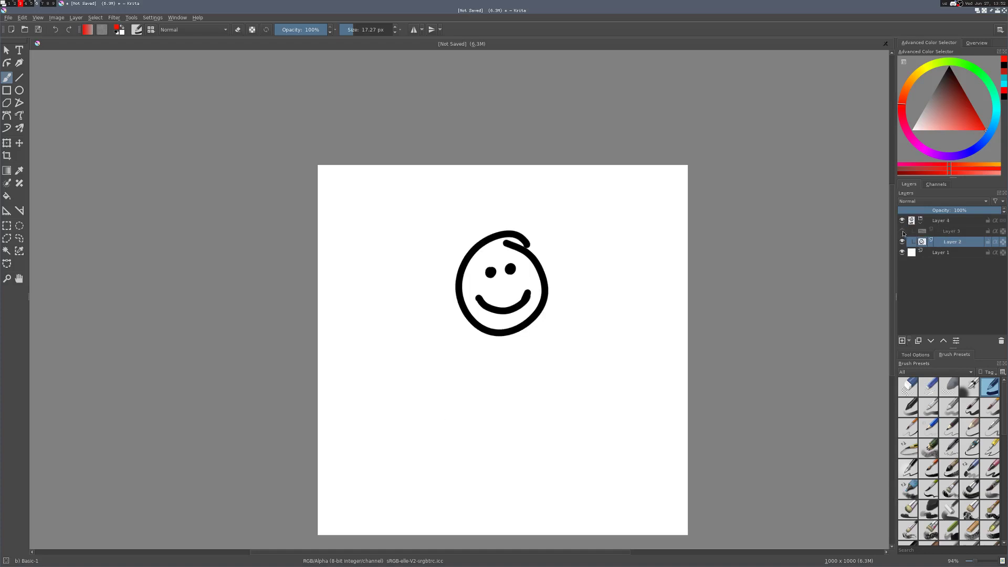
{"action": "left_click", "coordinate": [904, 232]}
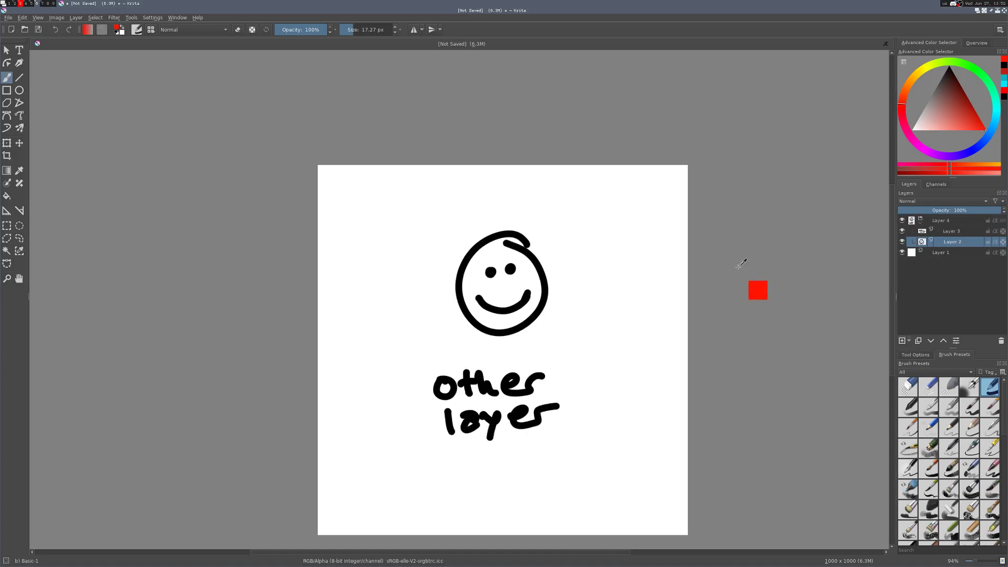
{"action": "left_click_drag", "start_coordinate": [743, 263], "coordinate": [756, 253]}
{"action": "scroll", "coordinate": [768, 277], "scroll_direction": "down", "scroll_amount": 2}
{"action": "scroll", "coordinate": [772, 276], "scroll_direction": "up", "scroll_amount": 1}
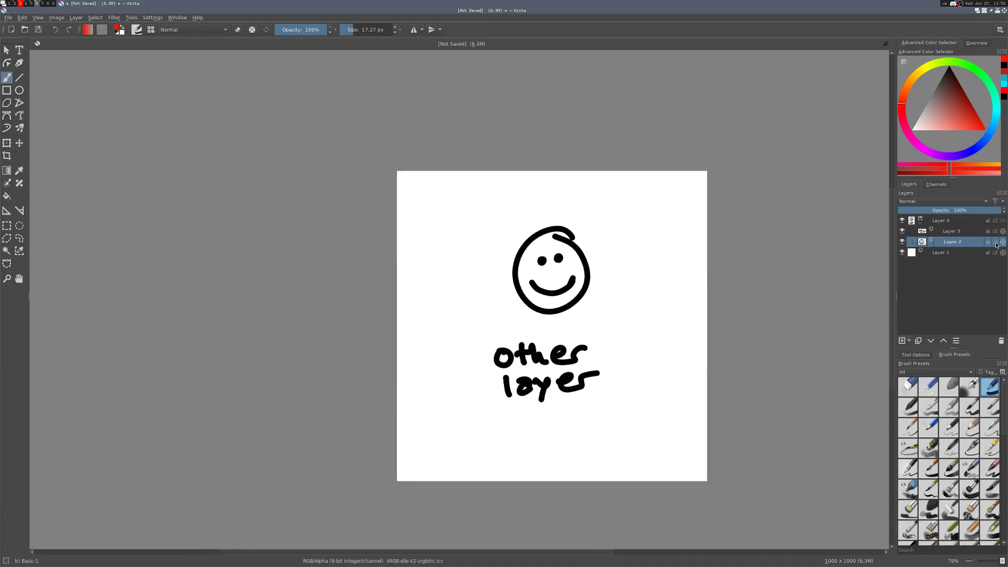
{"action": "mouse_move", "coordinate": [996, 245]}
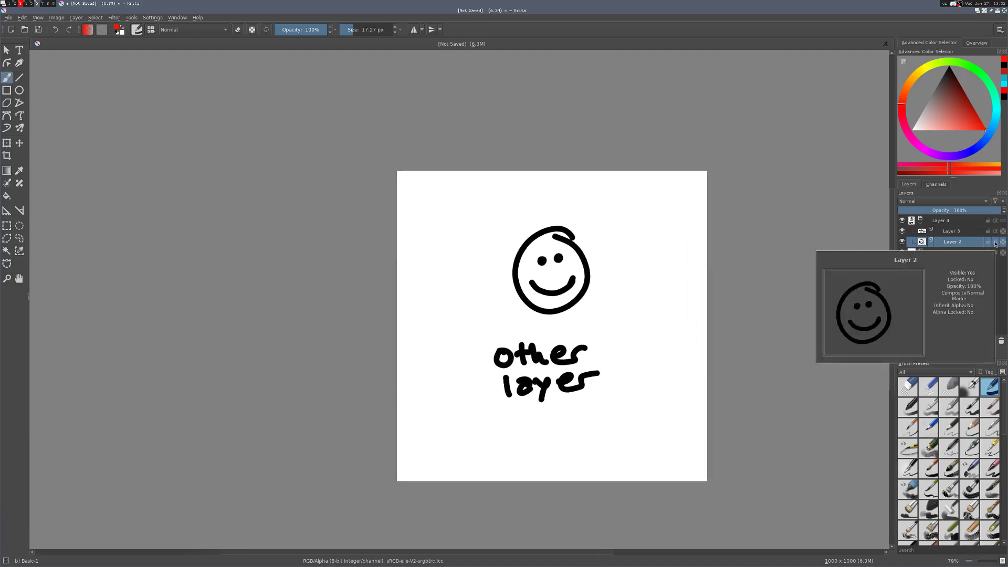
{"action": "left_click", "coordinate": [997, 245]}
{"action": "left_click", "coordinate": [997, 245]}
{"action": "left_click", "coordinate": [996, 244]}
{"action": "left_click", "coordinate": [996, 245]}
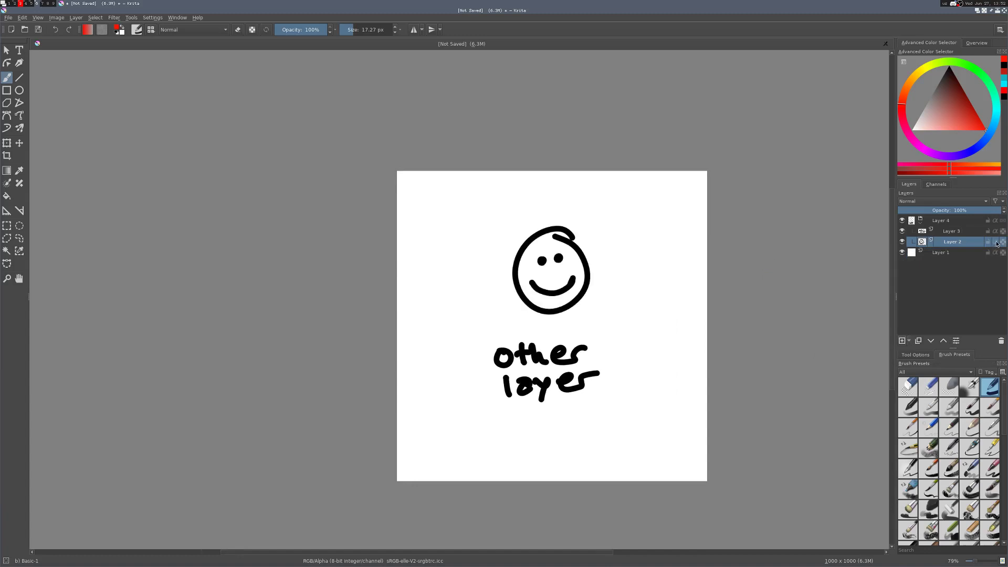
{"action": "left_click", "coordinate": [996, 245]}
{"action": "left_click", "coordinate": [997, 245]}
{"action": "left_click", "coordinate": [996, 245]}
{"action": "left_click", "coordinate": [996, 244]}
{"action": "left_click", "coordinate": [996, 244]}
{"action": "left_click", "coordinate": [996, 245]}
{"action": "scroll", "coordinate": [575, 213], "scroll_direction": "up", "scroll_amount": 3}
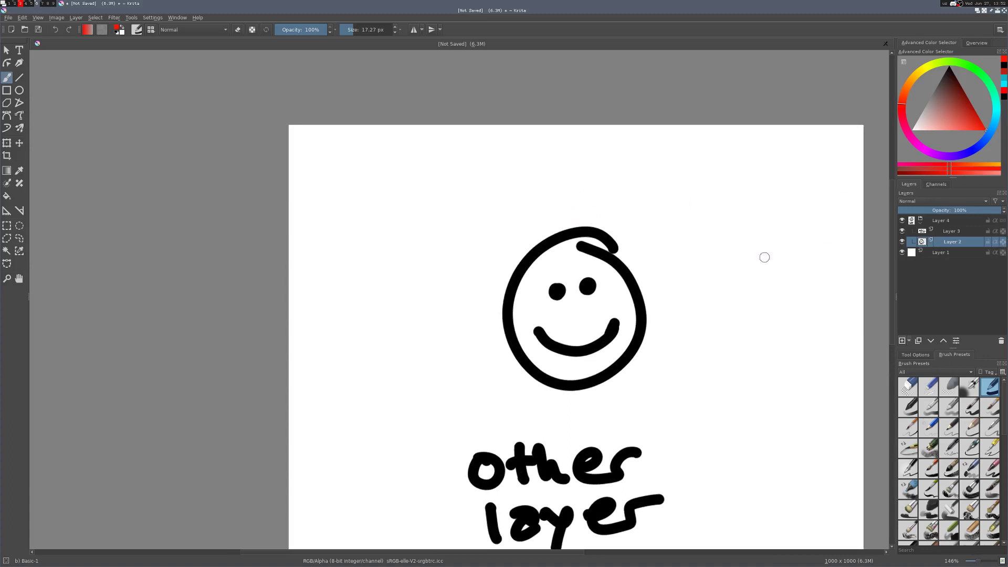
{"action": "left_click_drag", "start_coordinate": [588, 246], "coordinate": [555, 205]}
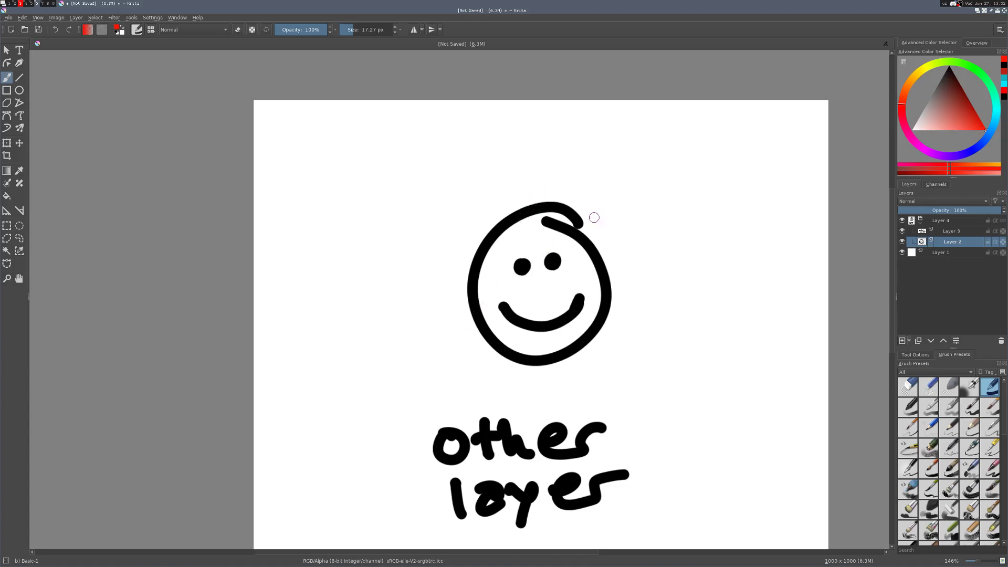
{"action": "left_click_drag", "start_coordinate": [678, 219], "coordinate": [663, 277]}
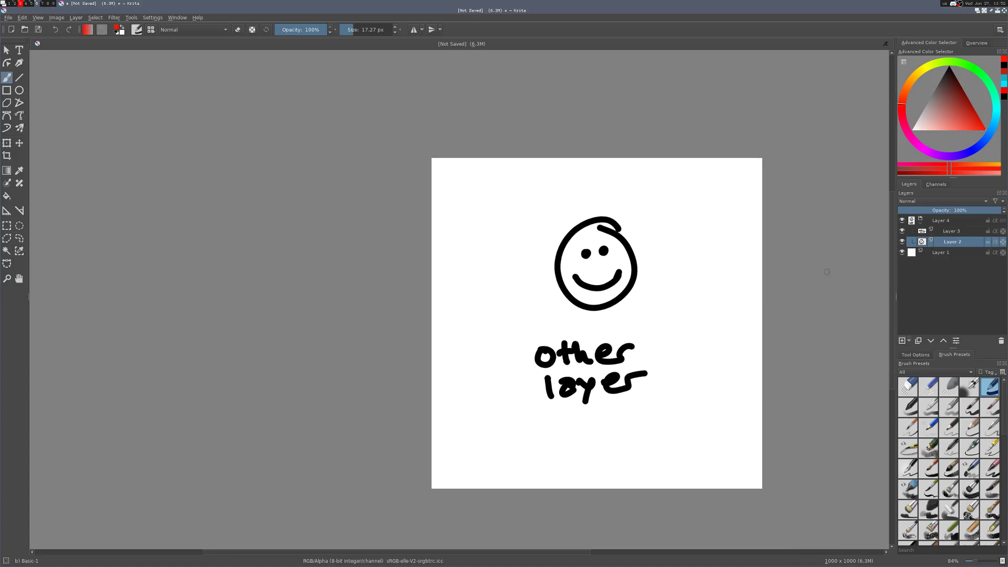
{"action": "left_click_drag", "start_coordinate": [746, 294], "coordinate": [721, 281]}
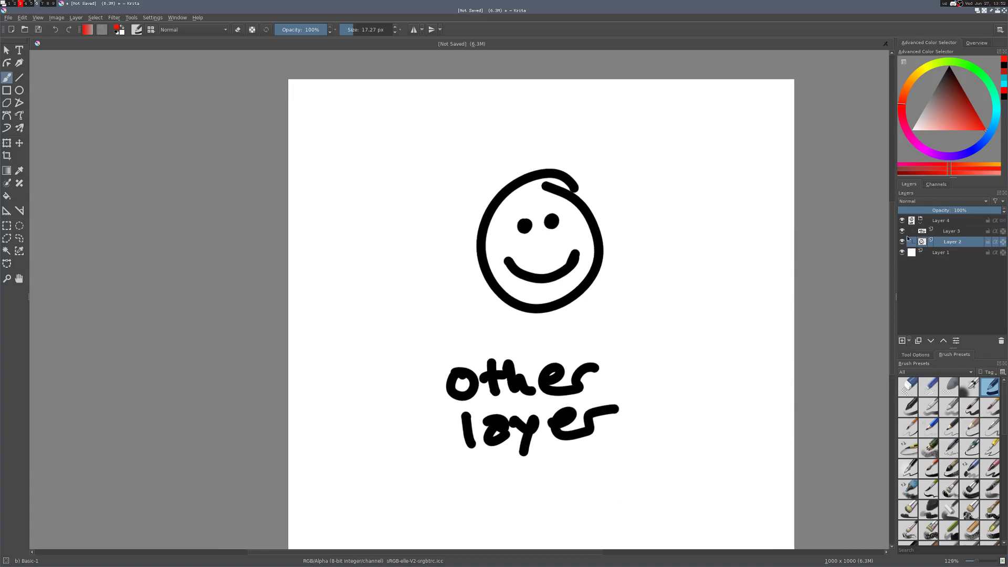
Add Layer 5 above Layer 3 and paint red strokes over the face and text
{"action": "left_click", "coordinate": [958, 232]}
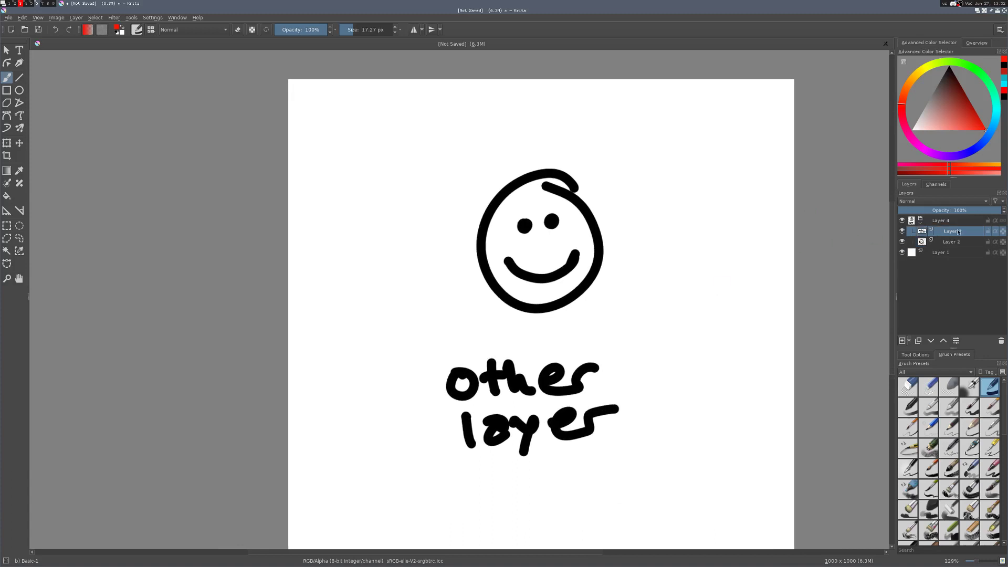
{"action": "left_click", "coordinate": [902, 341]}
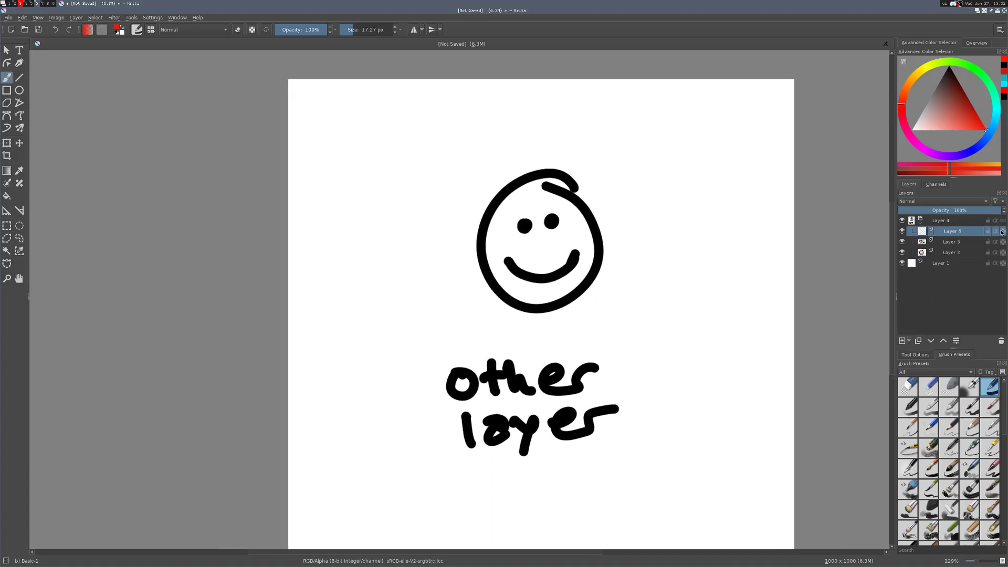
{"action": "left_click", "coordinate": [968, 135]}
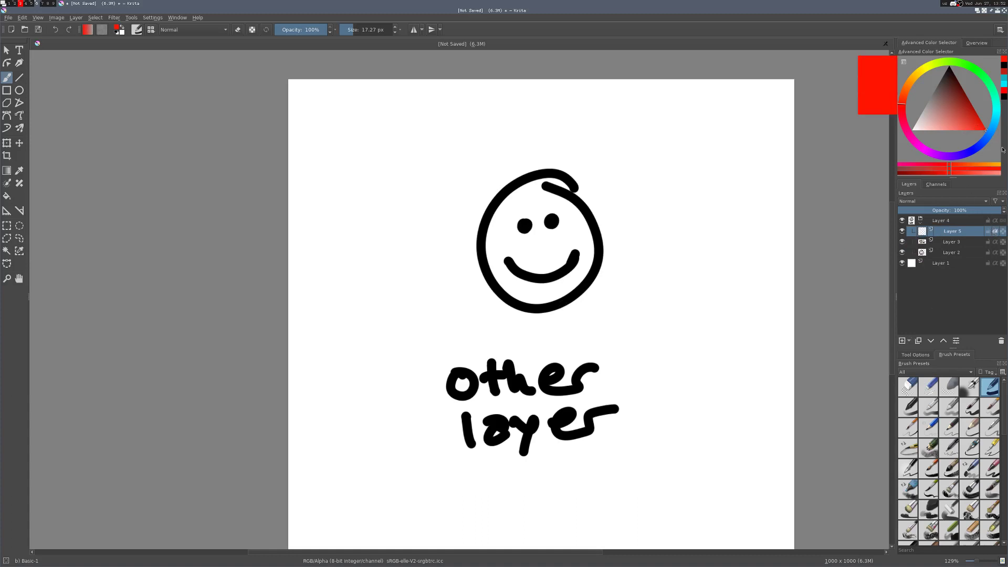
{"action": "mouse_move", "coordinate": [479, 245]}
{"action": "left_mouse_down"}
{"action": "mouse_move", "coordinate": [488, 226]}
{"action": "mouse_move", "coordinate": [475, 331]}
{"action": "mouse_move", "coordinate": [554, 348]}
{"action": "mouse_move", "coordinate": [562, 427]}
{"action": "mouse_move", "coordinate": [564, 328]}
{"action": "mouse_move", "coordinate": [466, 362]}
{"action": "mouse_move", "coordinate": [525, 178]}
{"action": "mouse_move", "coordinate": [557, 273]}
{"action": "mouse_move", "coordinate": [652, 353]}
{"action": "left_mouse_up"}
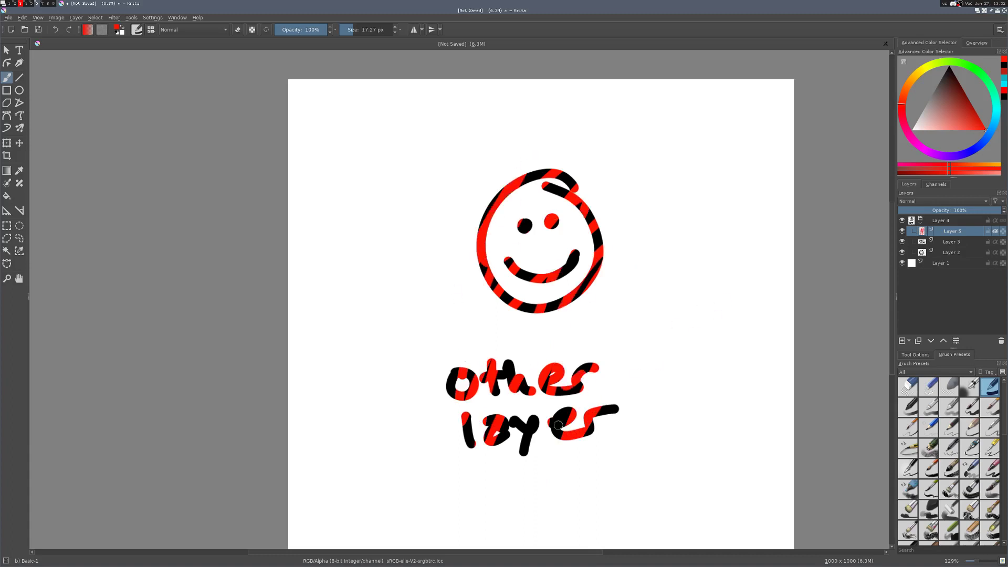
{"action": "mouse_move", "coordinate": [521, 465]}
{"action": "left_mouse_down"}
{"action": "mouse_move", "coordinate": [583, 370]}
{"action": "mouse_move", "coordinate": [562, 420]}
{"action": "left_mouse_up"}
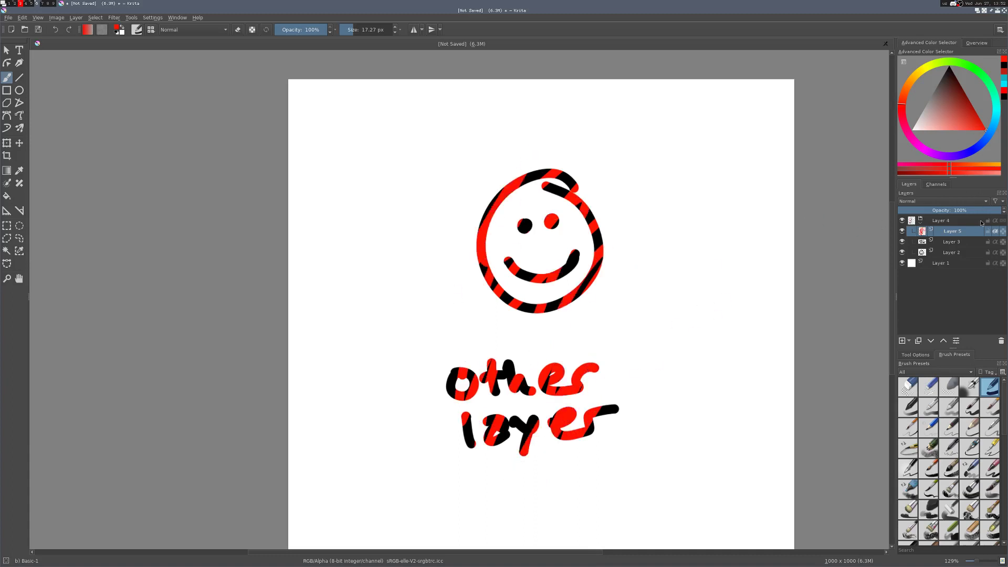
Toggle inherit alpha off and on, delete the red strokes, and reselect Layer 3
{"action": "left_click", "coordinate": [995, 232]}
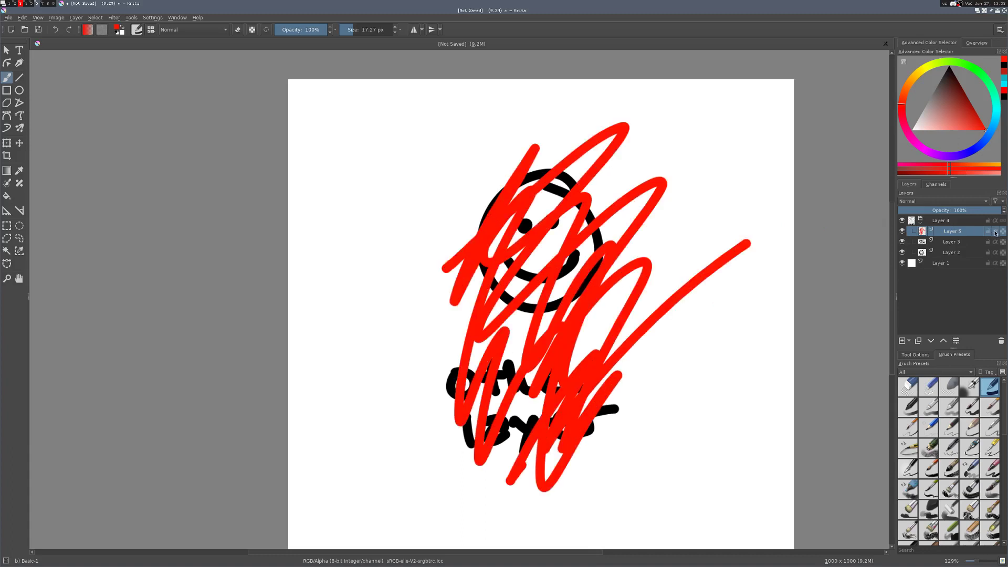
{"action": "mouse_move", "coordinate": [997, 234]}
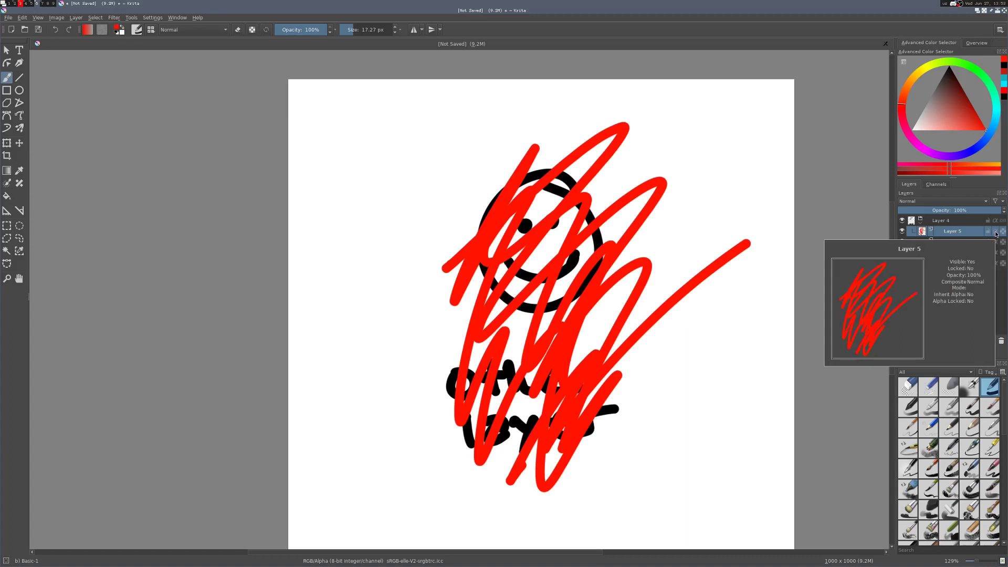
{"action": "left_click", "coordinate": [996, 232]}
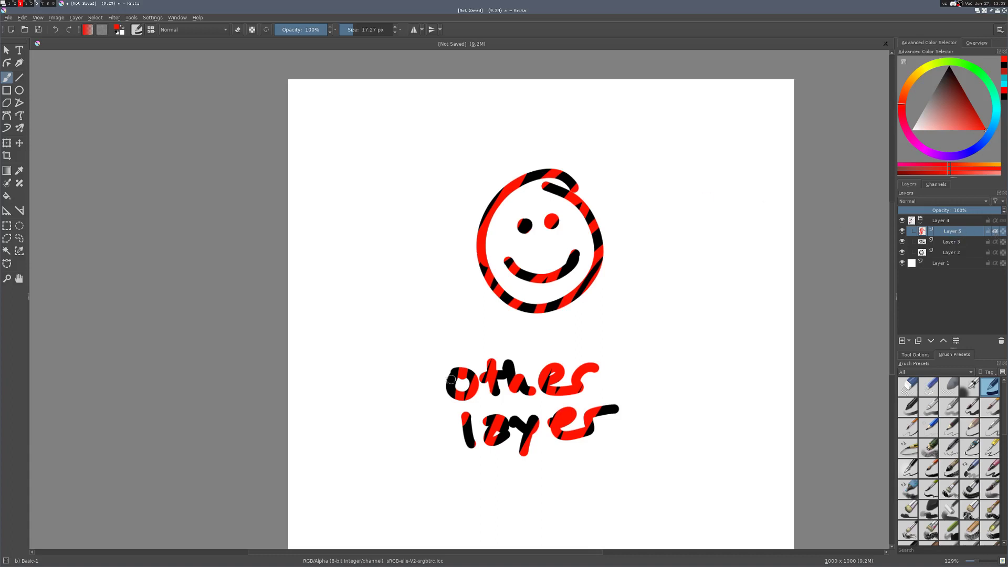
{"action": "scroll", "coordinate": [585, 247], "scroll_direction": "up", "scroll_amount": 1}
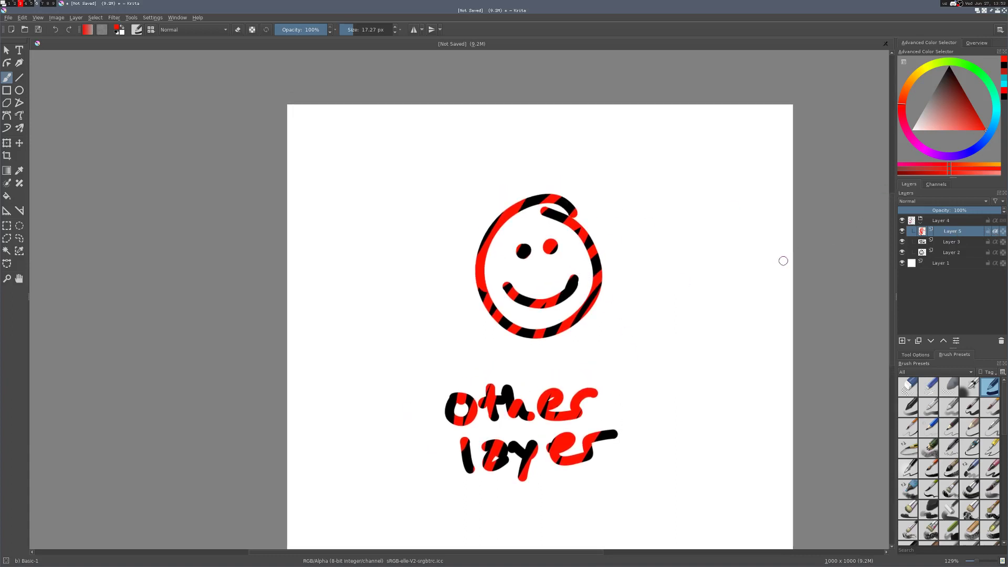
{"action": "key", "text": "Delete"}
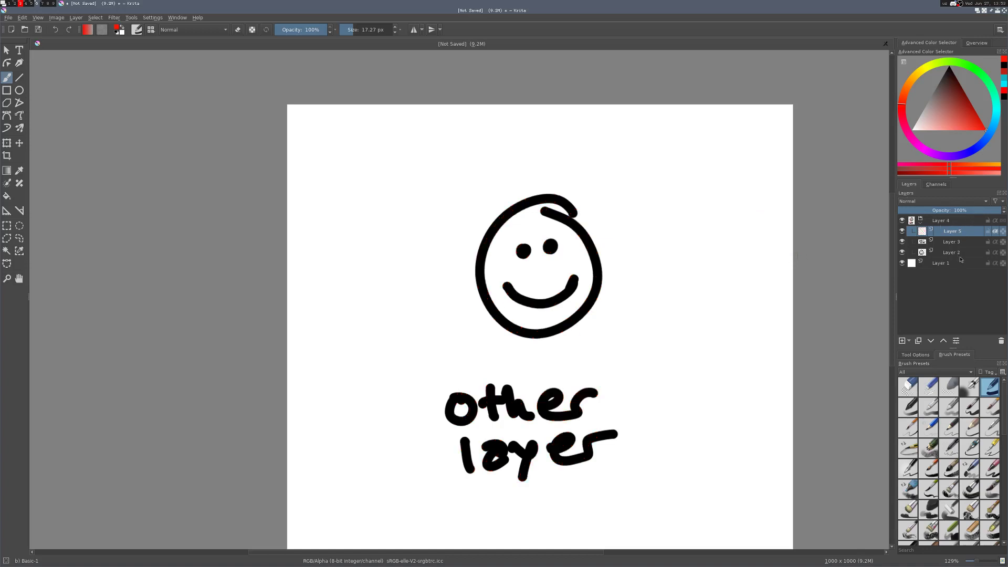
{"action": "left_click", "coordinate": [963, 253]}
{"action": "left_click", "coordinate": [955, 244]}
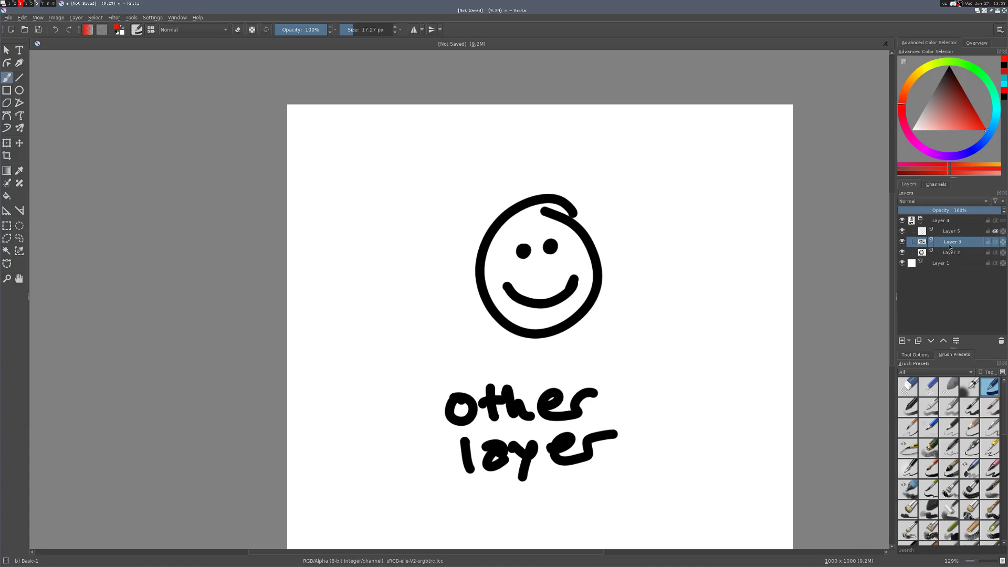
{"action": "left_click_drag", "start_coordinate": [741, 254], "coordinate": [739, 225]}
{"action": "left_click", "coordinate": [959, 204]}
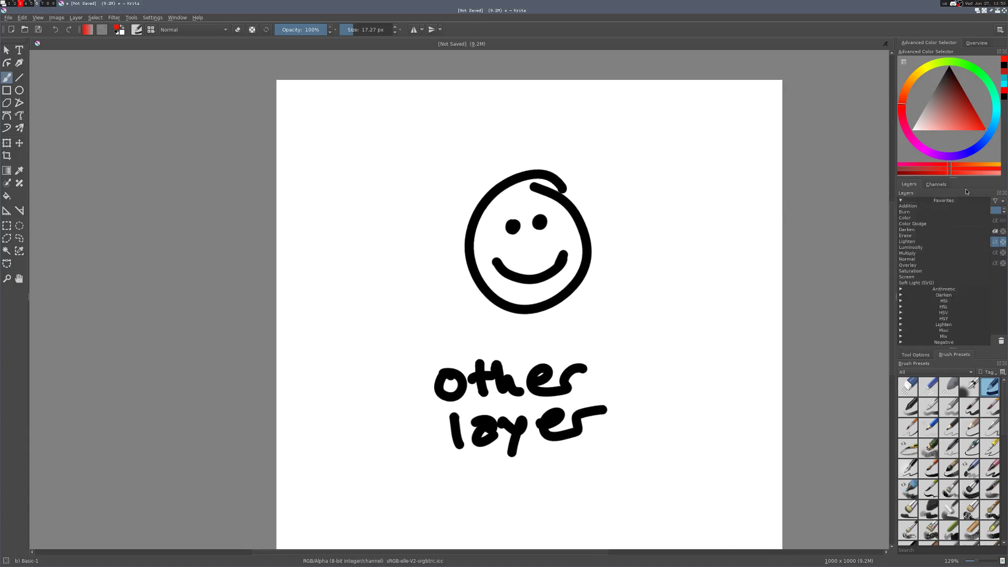
{"action": "left_click", "coordinate": [969, 193]}
{"action": "left_click", "coordinate": [961, 203]}
{"action": "left_click", "coordinate": [970, 192]}
{"action": "scroll", "coordinate": [700, 245], "scroll_direction": "right", "scroll_amount": 3}
{"action": "scroll", "coordinate": [700, 245], "scroll_direction": "down", "scroll_amount": 2}
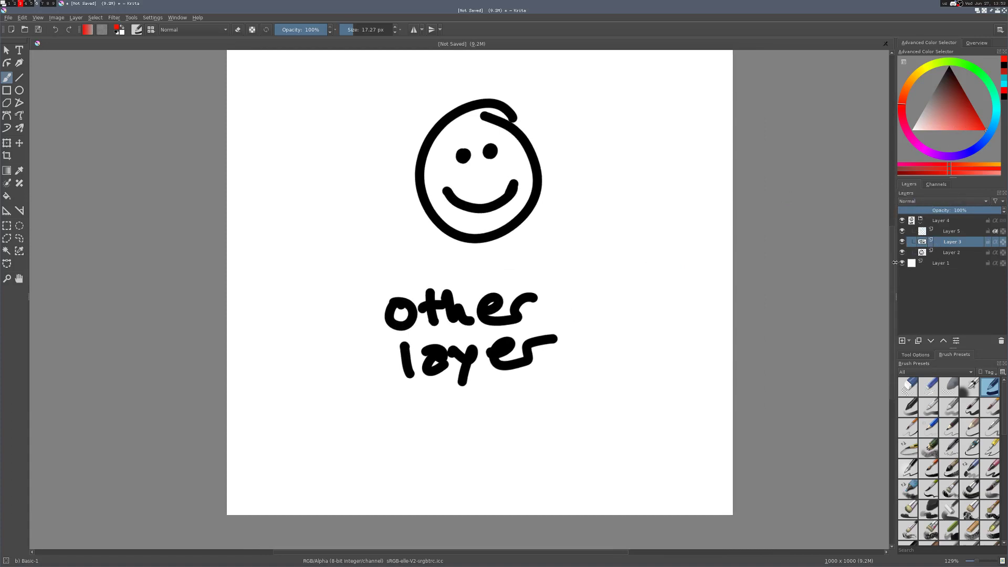
{"action": "scroll", "coordinate": [893, 265], "scroll_direction": "up", "scroll_amount": 5}
{"action": "scroll", "coordinate": [873, 219], "scroll_direction": "down", "scroll_amount": 5}
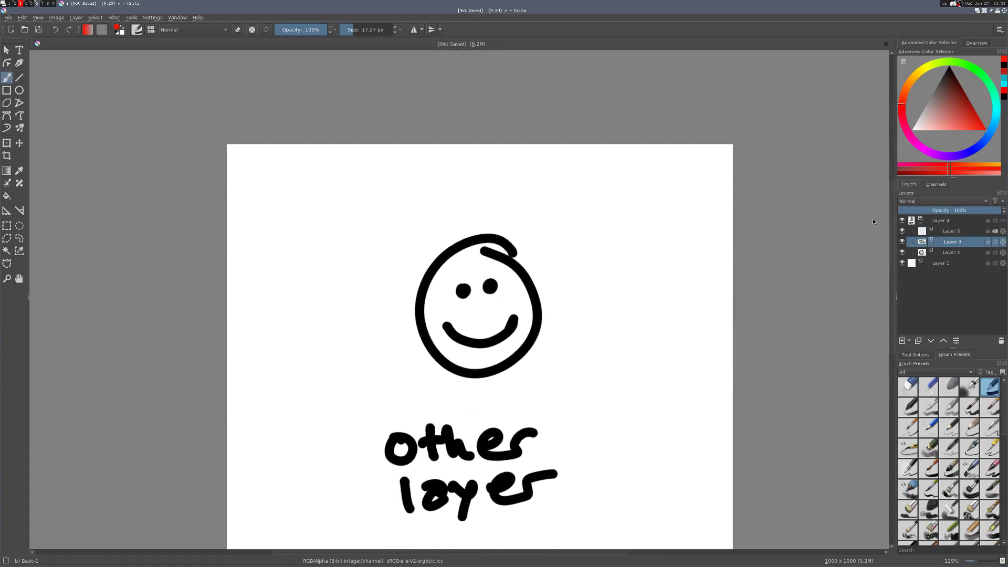
{"action": "scroll", "coordinate": [882, 244], "scroll_direction": "down", "scroll_amount": 1}
{"action": "left_click", "coordinate": [944, 201]}
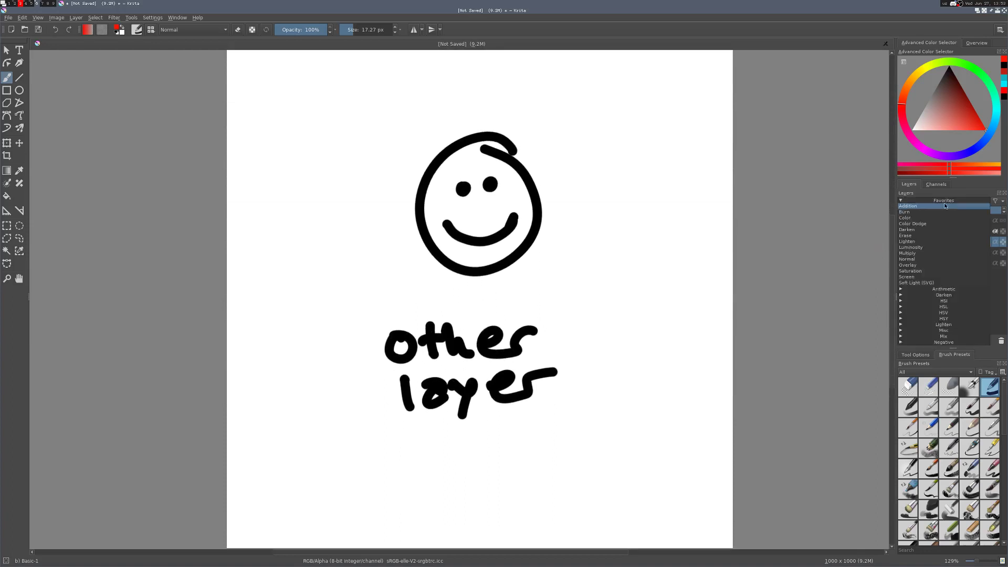
{"action": "left_click", "coordinate": [922, 260]}
{"action": "left_click_drag", "start_coordinate": [786, 266], "coordinate": [791, 261]}
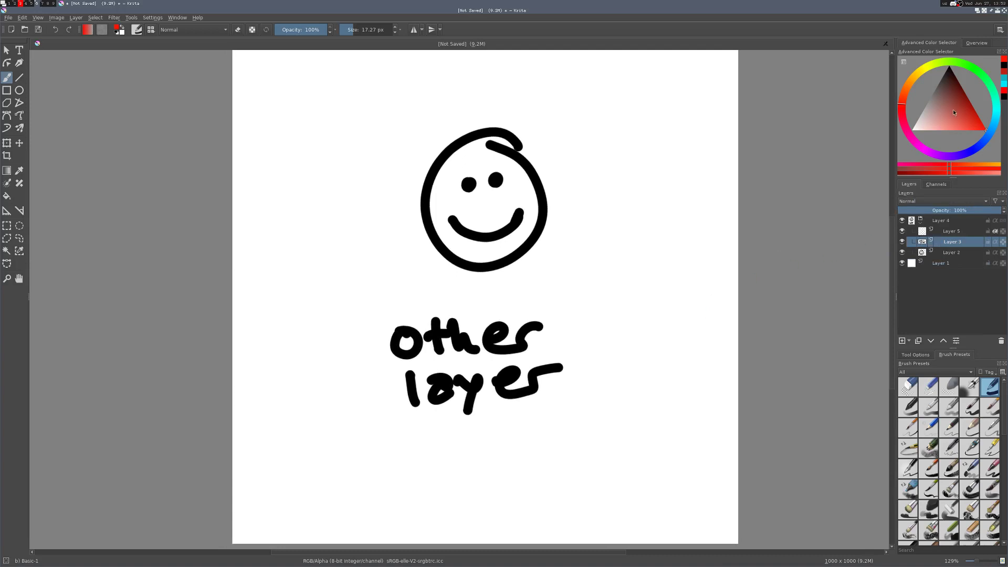
Pick a dark grey, draw an egg outline right of the smiley, and fill it solid
{"action": "left_click", "coordinate": [915, 107]}
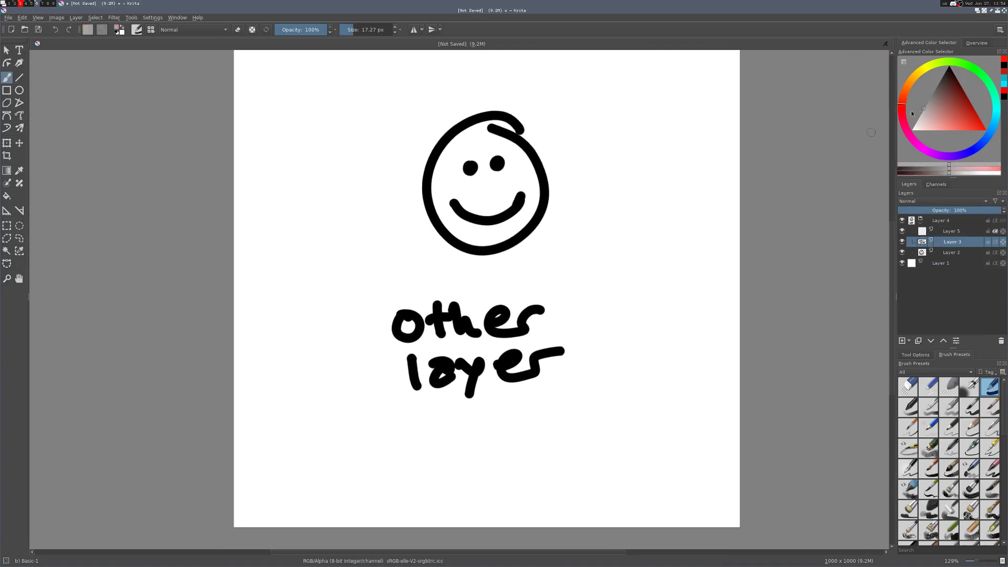
{"action": "left_click", "coordinate": [936, 87]}
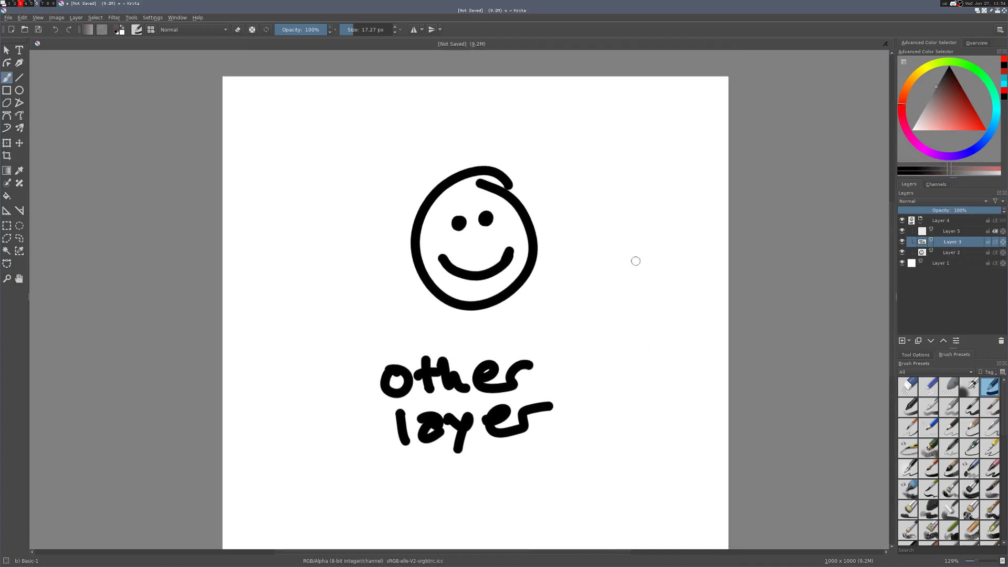
{"action": "mouse_move", "coordinate": [663, 215]}
{"action": "left_mouse_down"}
{"action": "mouse_move", "coordinate": [692, 260]}
{"action": "mouse_move", "coordinate": [647, 212]}
{"action": "left_mouse_up"}
{"action": "key", "text": "f"}
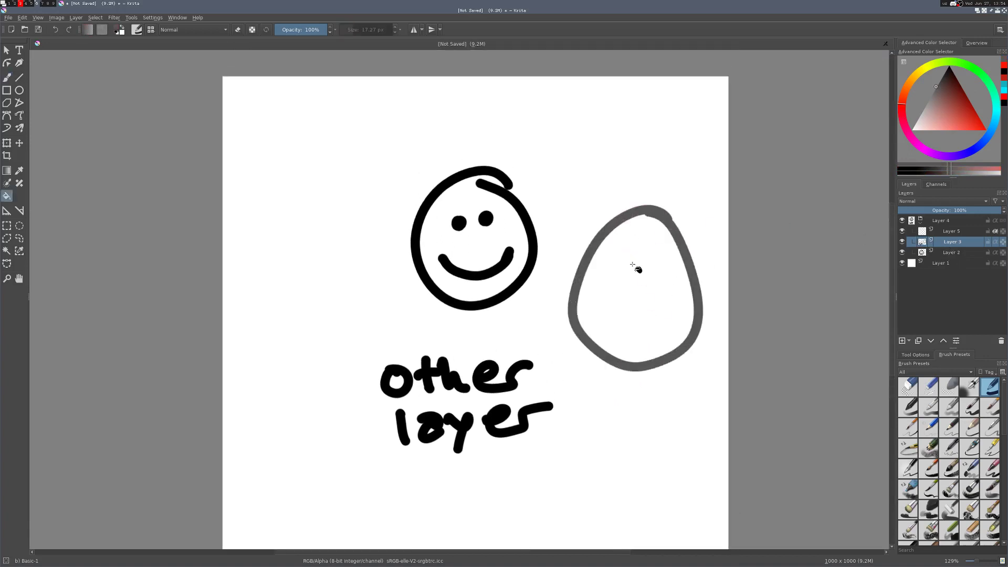
{"action": "left_click", "coordinate": [644, 268]}
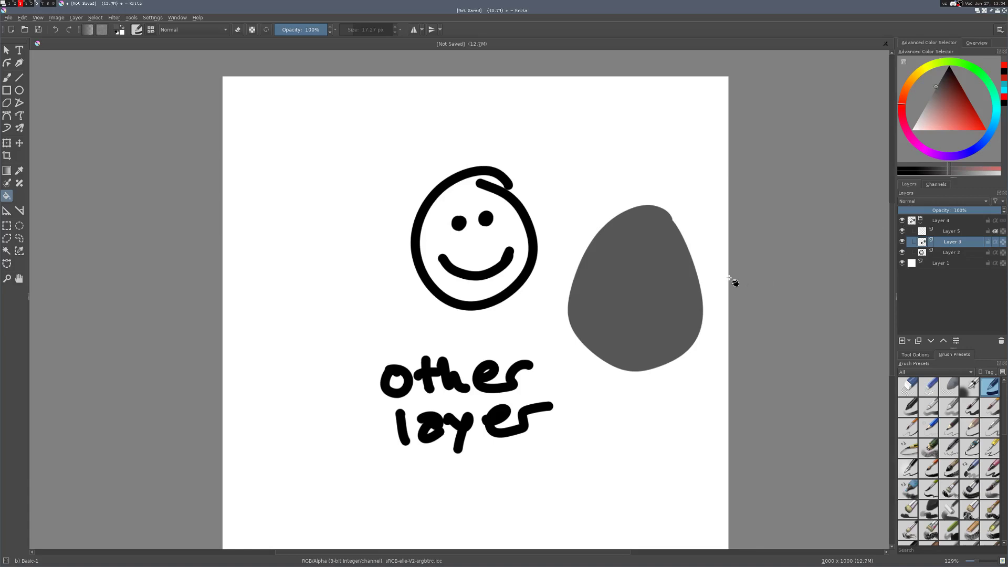
{"action": "key", "text": "b"}
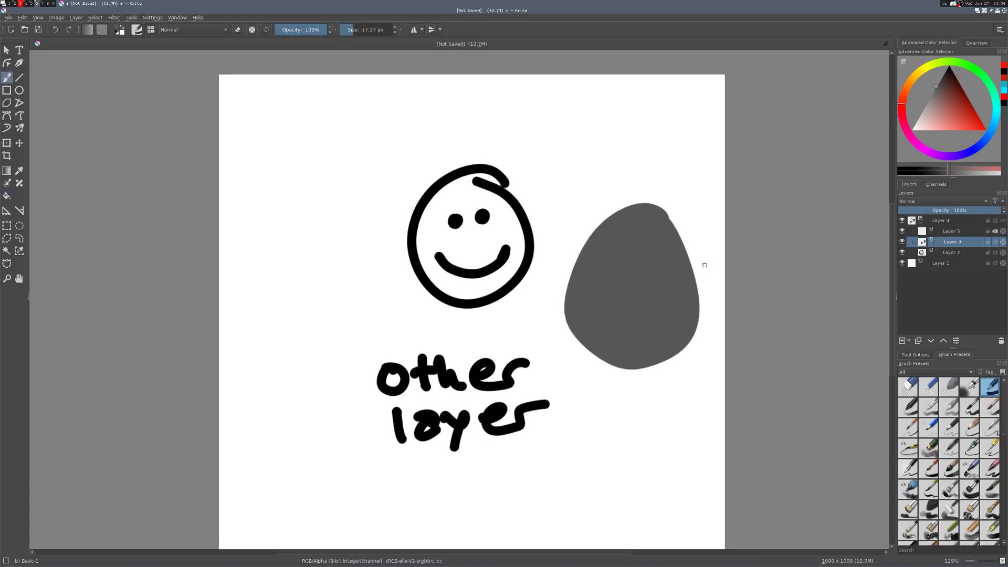
Paint and undo a grey stroke on a rotated view, reset rotation, and select Layer 5
{"action": "mouse_move", "coordinate": [704, 263]}
{"action": "left_mouse_down"}
{"action": "mouse_move", "coordinate": [693, 279]}
{"action": "mouse_move", "coordinate": [573, 151]}
{"action": "mouse_move", "coordinate": [467, 232]}
{"action": "left_mouse_up"}
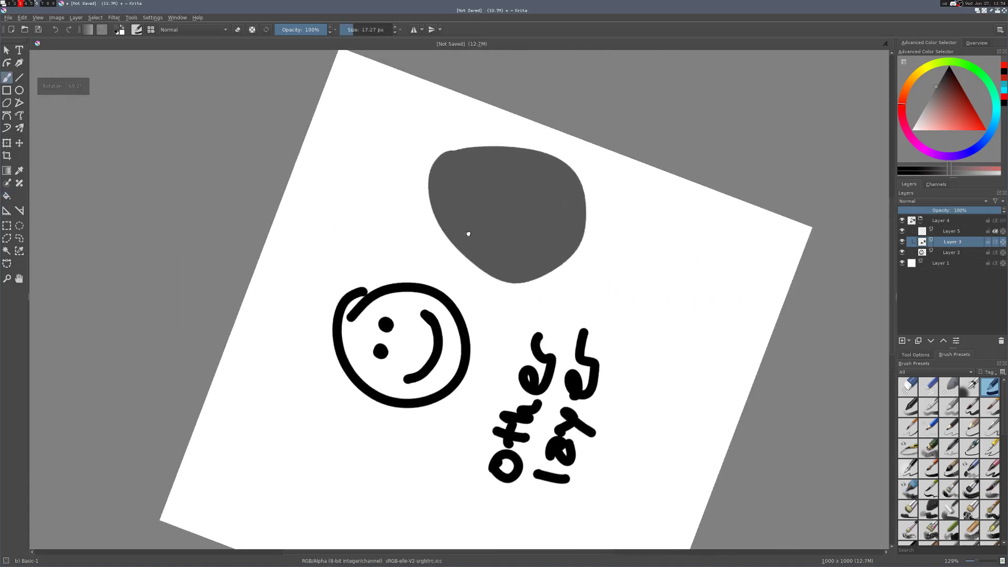
{"action": "scroll", "coordinate": [462, 168], "scroll_direction": "up", "scroll_amount": 3}
{"action": "left_click_drag", "start_coordinate": [415, 171], "coordinate": [643, 315]}
{"action": "key", "text": "ctrl+z"}
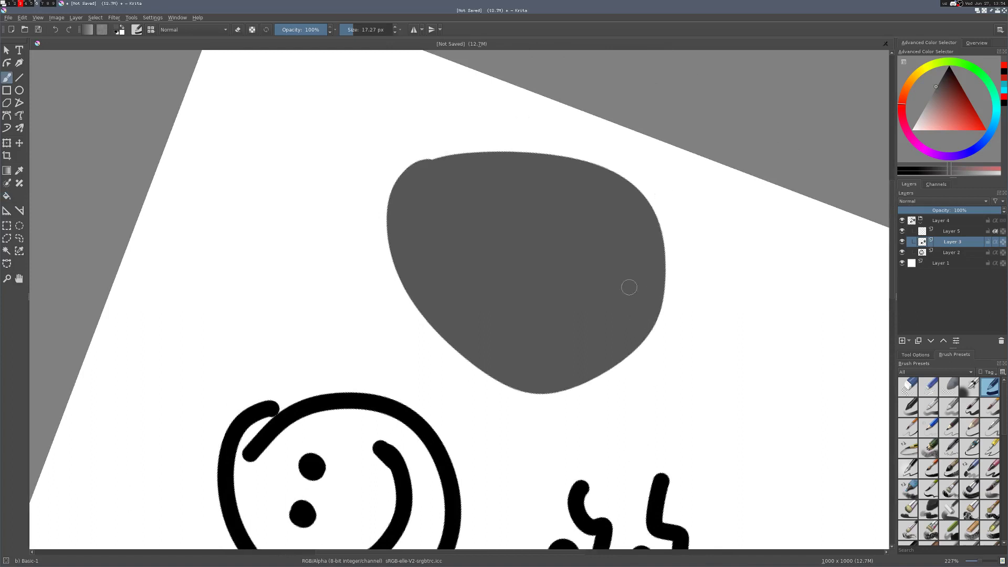
{"action": "key", "text": "5"}
{"action": "scroll", "coordinate": [737, 288], "scroll_direction": "down", "scroll_amount": 3}
{"action": "scroll", "coordinate": [737, 289], "scroll_direction": "down", "scroll_amount": 1}
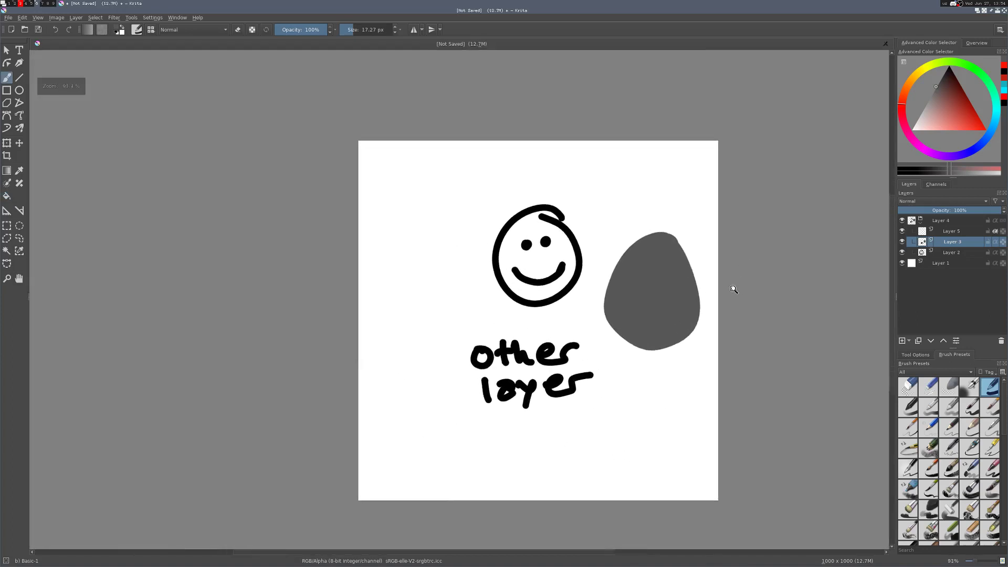
{"action": "scroll", "coordinate": [731, 284], "scroll_direction": "up", "scroll_amount": 1}
{"action": "scroll", "coordinate": [730, 291], "scroll_direction": "down", "scroll_amount": 2}
{"action": "scroll", "coordinate": [730, 291], "scroll_direction": "up", "scroll_amount": 3}
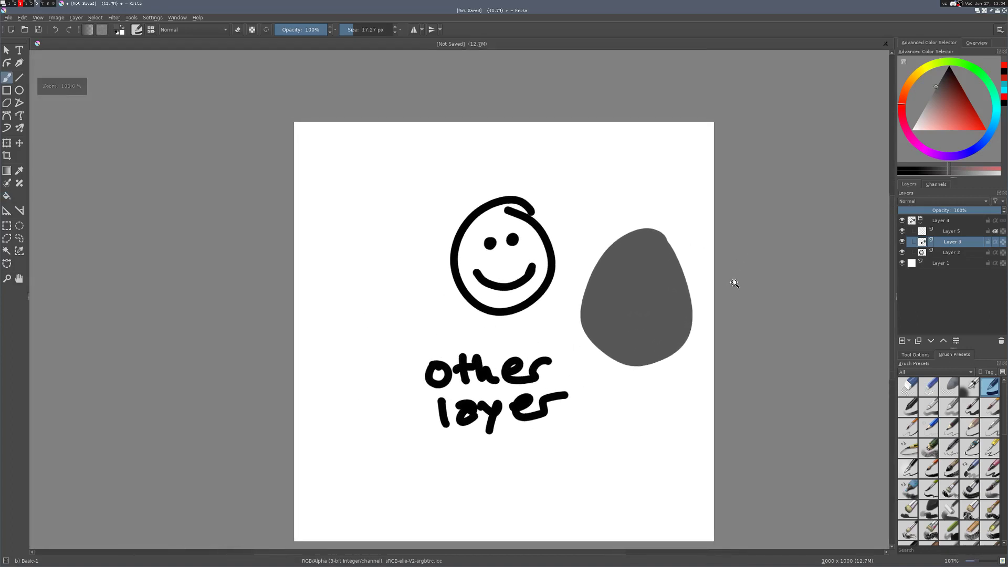
{"action": "left_click", "coordinate": [970, 231]}
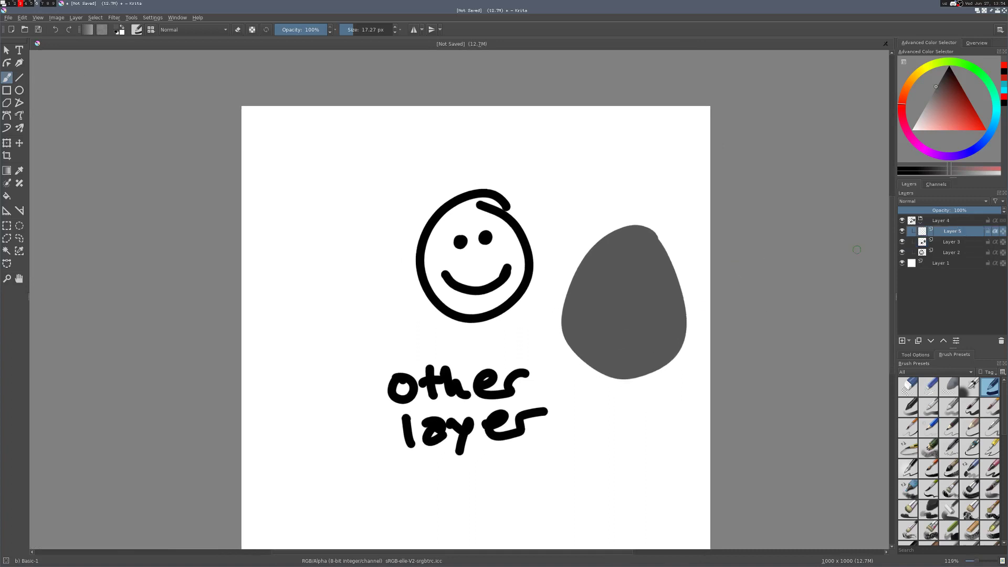
Pick a grey, paint a stroke along the egg's left edge, and try then undo a fill
{"action": "mouse_move", "coordinate": [941, 83]}
{"action": "left_mouse_down"}
{"action": "mouse_move", "coordinate": [909, 111]}
{"action": "mouse_move", "coordinate": [922, 83]}
{"action": "mouse_move", "coordinate": [942, 77]}
{"action": "left_mouse_up"}
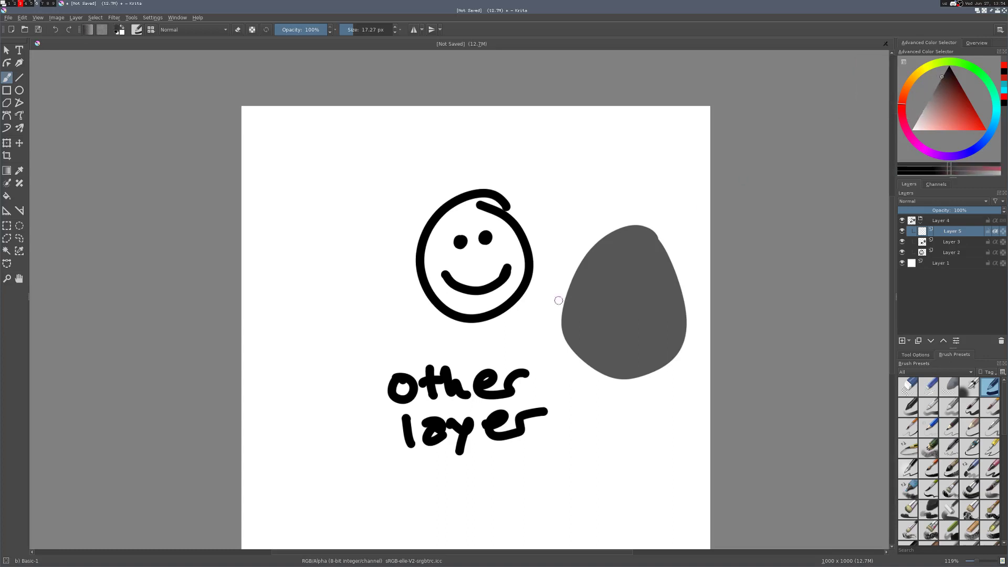
{"action": "left_click_drag", "start_coordinate": [588, 255], "coordinate": [675, 364]}
{"action": "key", "text": "f"}
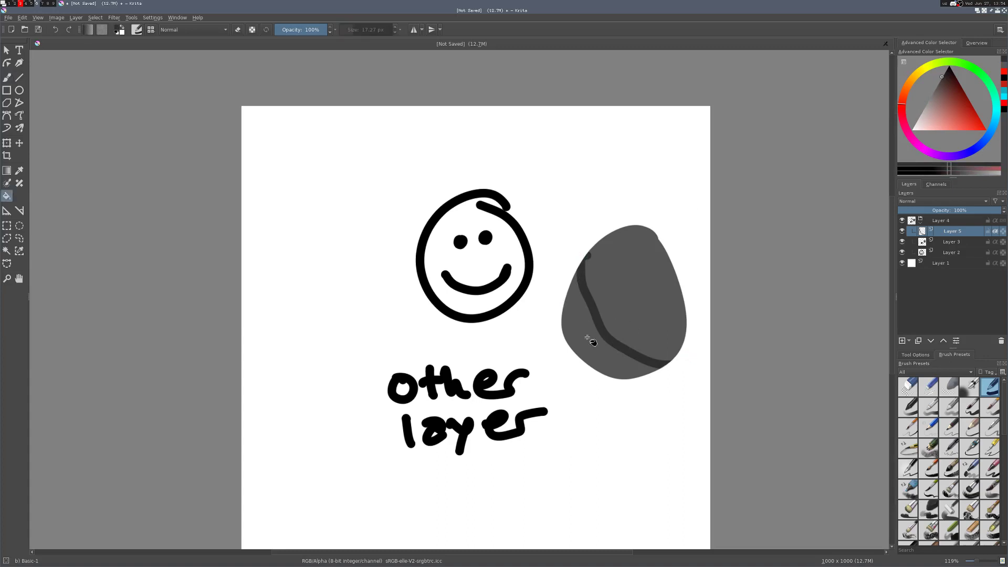
{"action": "left_click", "coordinate": [603, 321]}
{"action": "key", "text": "ctrl+z"}
{"action": "key", "text": "b"}
Retry and undo the dark fill, then brush dark shading down the egg's lower-left side
{"action": "key", "text": "f"}
{"action": "left_click", "coordinate": [930, 355]}
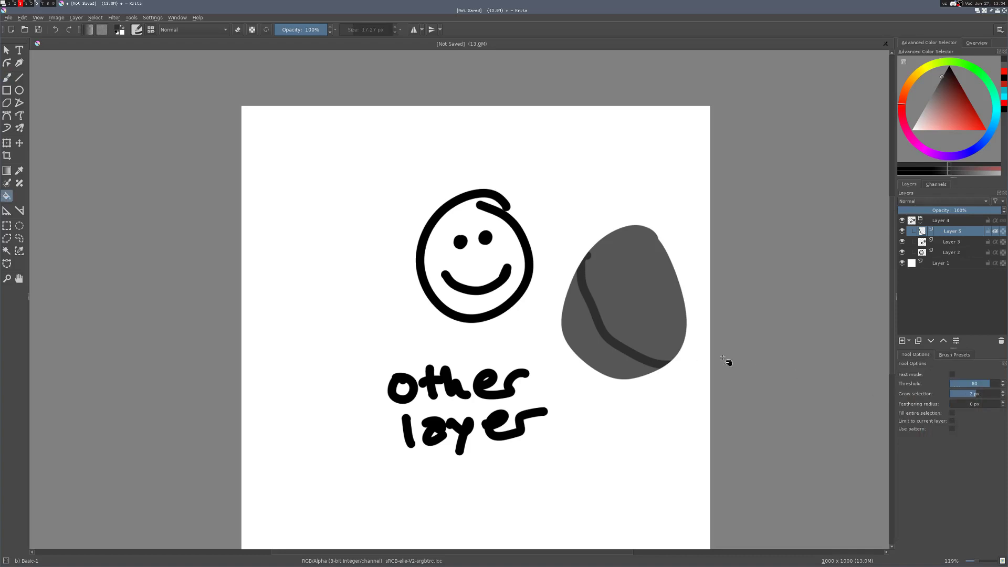
{"action": "left_click", "coordinate": [607, 354]}
{"action": "key", "text": "ctrl+z"}
{"action": "key", "text": "b"}
{"action": "mouse_move", "coordinate": [576, 269]}
{"action": "left_mouse_down"}
{"action": "mouse_move", "coordinate": [567, 307]}
{"action": "mouse_move", "coordinate": [570, 264]}
{"action": "mouse_move", "coordinate": [595, 368]}
{"action": "left_mouse_up"}
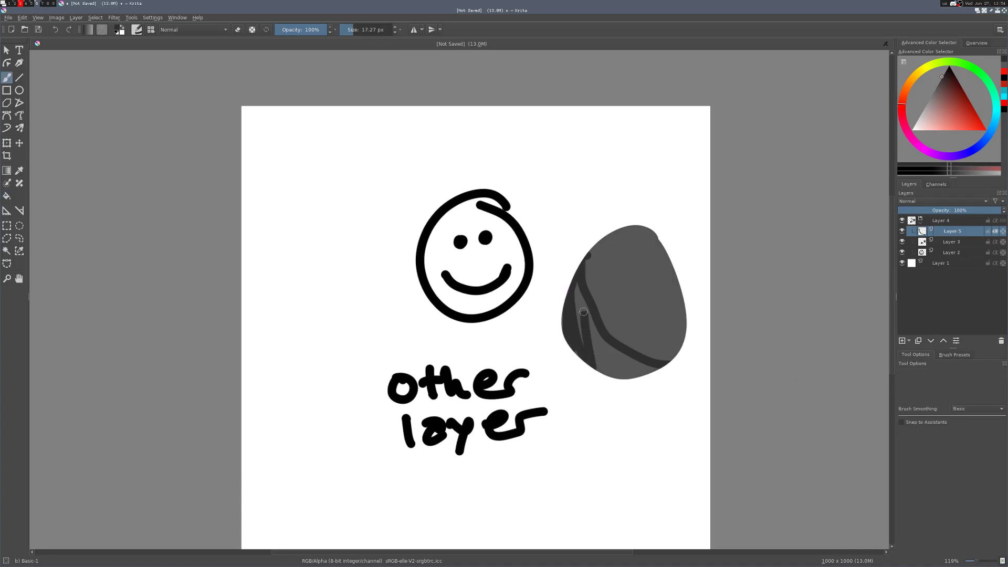
{"action": "mouse_move", "coordinate": [583, 312]}
{"action": "left_mouse_down"}
{"action": "mouse_move", "coordinate": [601, 380]}
{"action": "mouse_move", "coordinate": [609, 360]}
{"action": "mouse_move", "coordinate": [623, 374]}
{"action": "mouse_move", "coordinate": [596, 371]}
{"action": "mouse_move", "coordinate": [659, 373]}
{"action": "mouse_move", "coordinate": [604, 347]}
{"action": "mouse_move", "coordinate": [639, 370]}
{"action": "mouse_move", "coordinate": [636, 379]}
{"action": "mouse_move", "coordinate": [563, 343]}
{"action": "mouse_move", "coordinate": [595, 335]}
{"action": "mouse_move", "coordinate": [614, 345]}
{"action": "mouse_move", "coordinate": [605, 370]}
{"action": "left_mouse_up"}
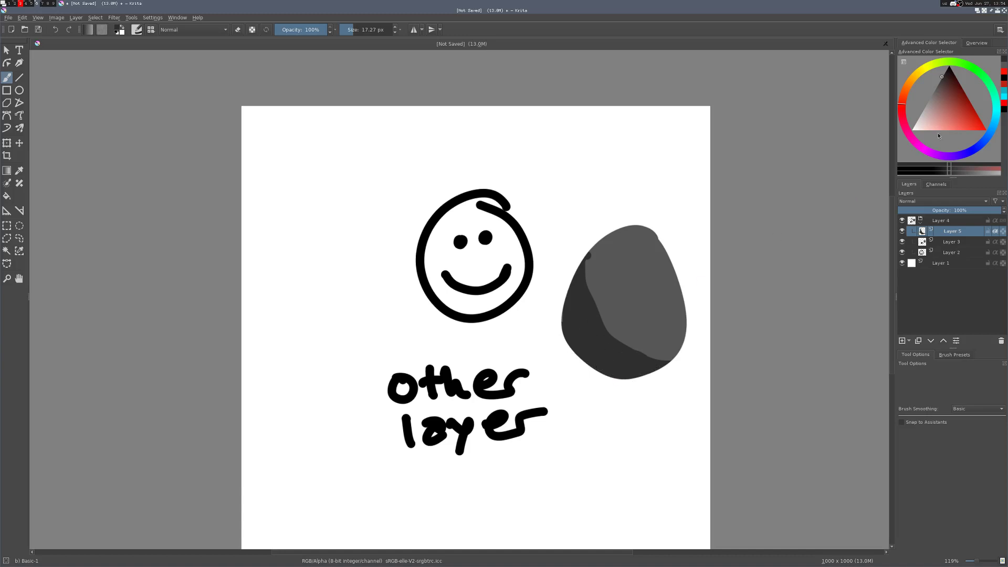
On Layer 3, paint a saturated red diagonal stroke across the grey egg
{"action": "left_click", "coordinate": [956, 243]}
{"action": "left_click_drag", "start_coordinate": [951, 107], "coordinate": [970, 113]}
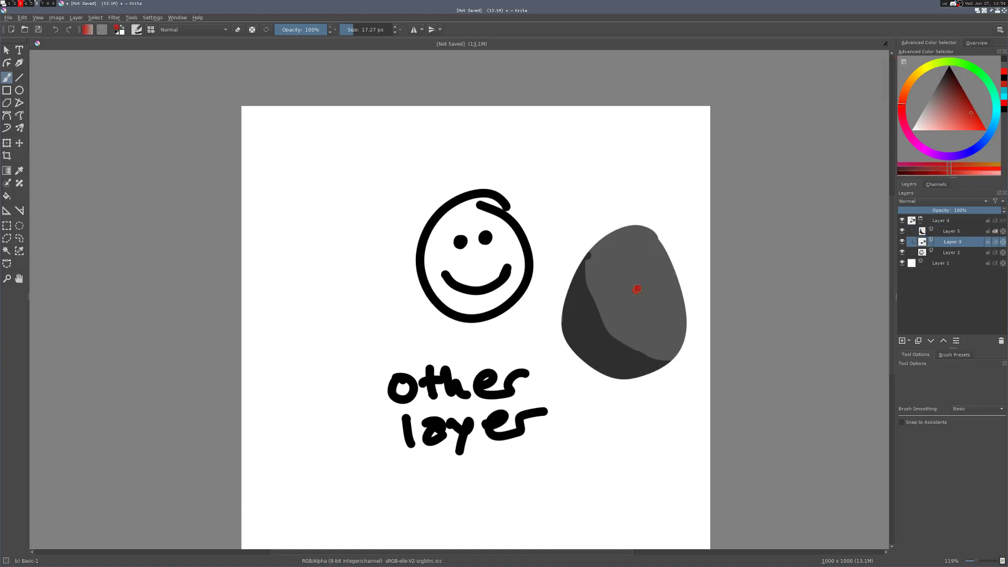
{"action": "left_click_drag", "start_coordinate": [637, 289], "coordinate": [605, 324]}
{"action": "key", "text": "ctrl+z"}
{"action": "left_click_drag", "start_coordinate": [643, 287], "coordinate": [605, 325]}
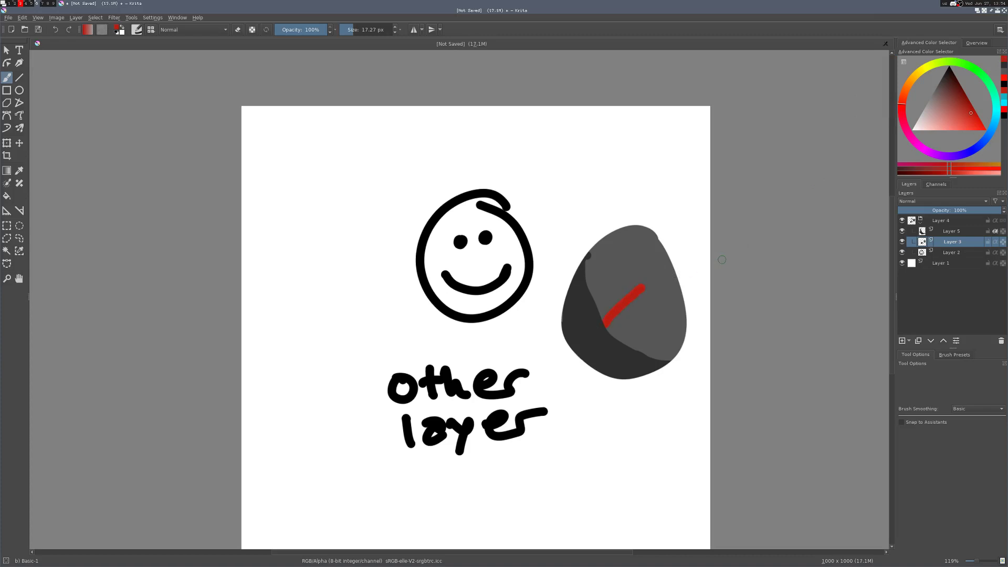
Set Layer 5's blending mode to Multiply and clear its shading
{"action": "left_click", "coordinate": [949, 201]}
{"action": "left_click", "coordinate": [917, 254]}
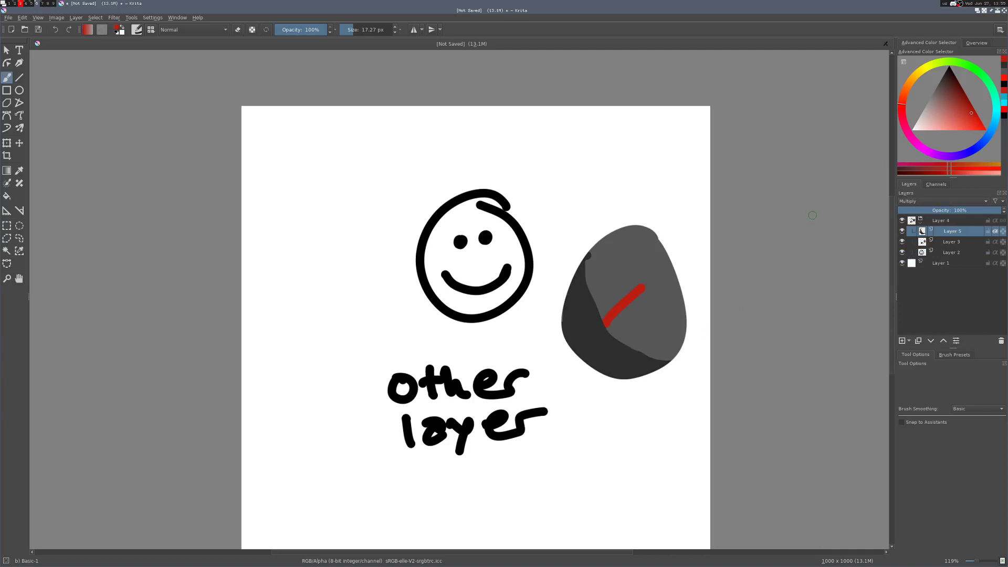
{"action": "key", "text": "ctrl+z"}
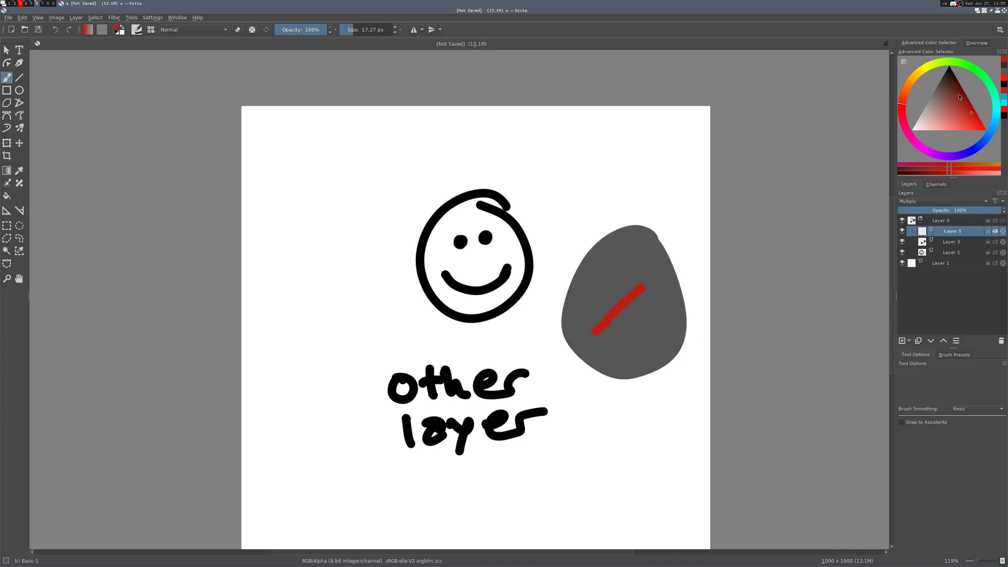
Repaint light grey shadow strokes along the egg's lower-left edge
{"action": "left_click", "coordinate": [916, 122]}
{"action": "left_click_drag", "start_coordinate": [587, 246], "coordinate": [613, 376]}
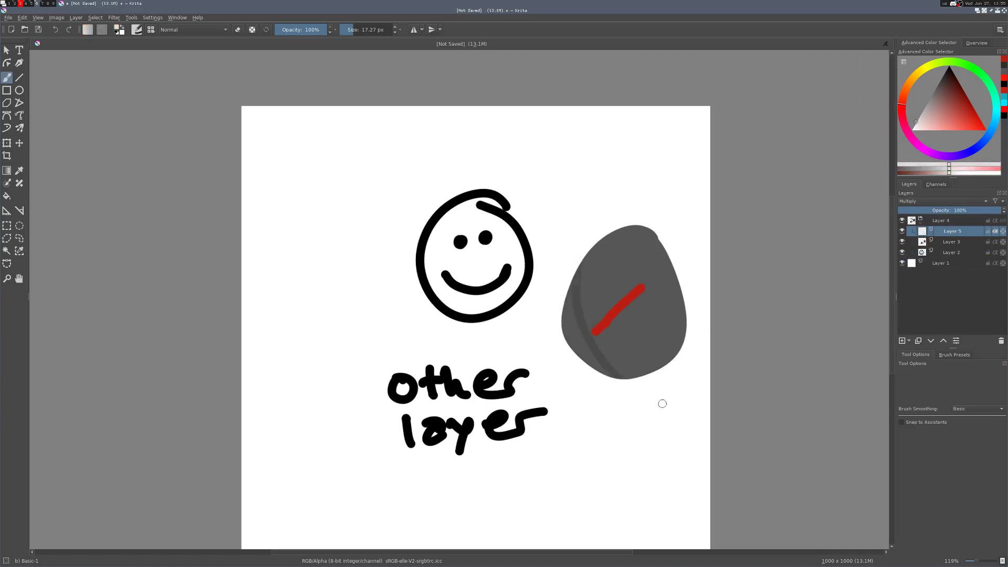
{"action": "key", "text": "ctrl+z"}
{"action": "left_click_drag", "start_coordinate": [578, 265], "coordinate": [632, 375]}
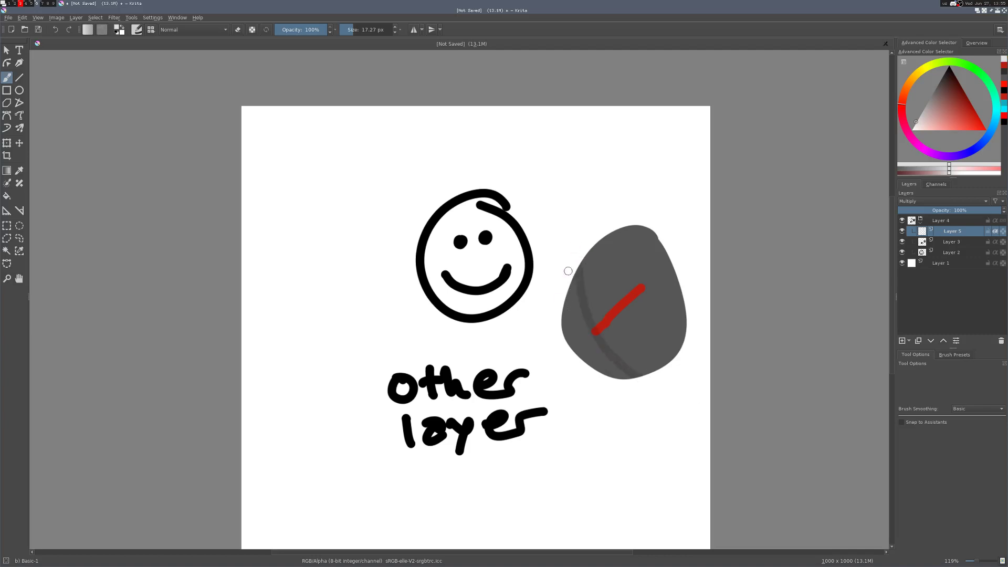
{"action": "left_click_drag", "start_coordinate": [568, 271], "coordinate": [592, 363]}
{"action": "left_click_drag", "start_coordinate": [577, 315], "coordinate": [625, 378]}
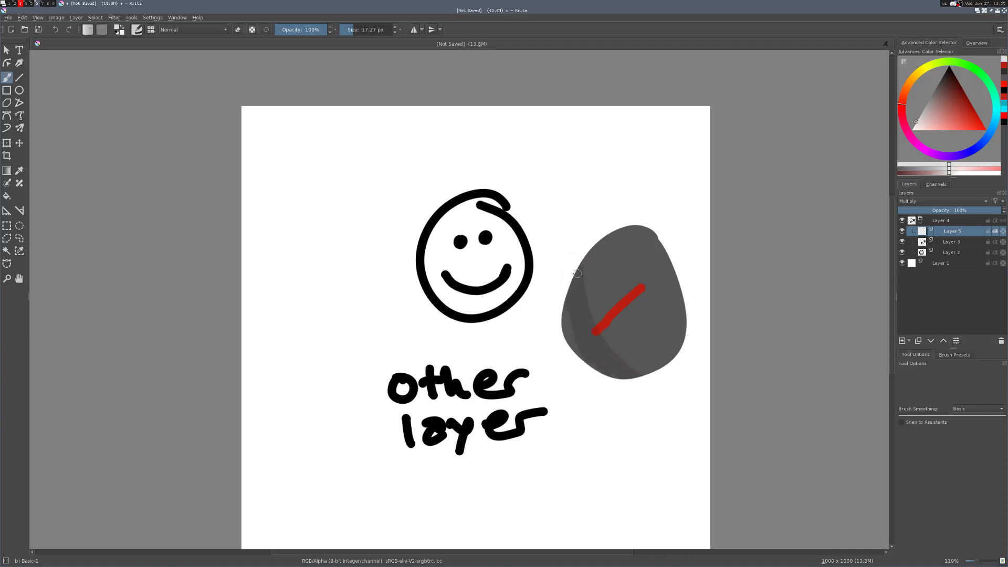
{"action": "left_click_drag", "start_coordinate": [567, 278], "coordinate": [568, 344]}
{"action": "scroll", "coordinate": [642, 288], "scroll_direction": "down", "scroll_amount": 8}
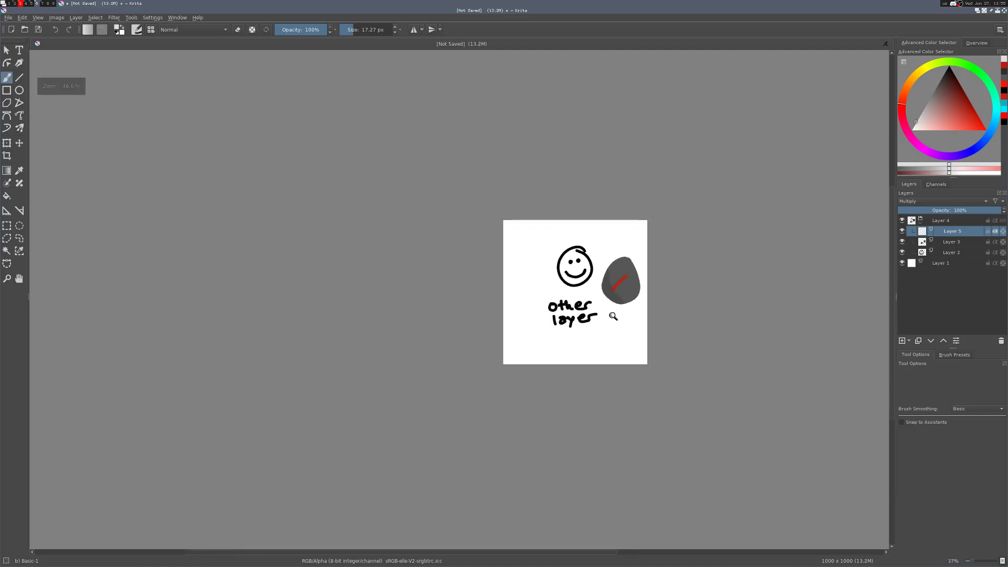
{"action": "scroll", "coordinate": [613, 313], "scroll_direction": "up", "scroll_amount": 8}
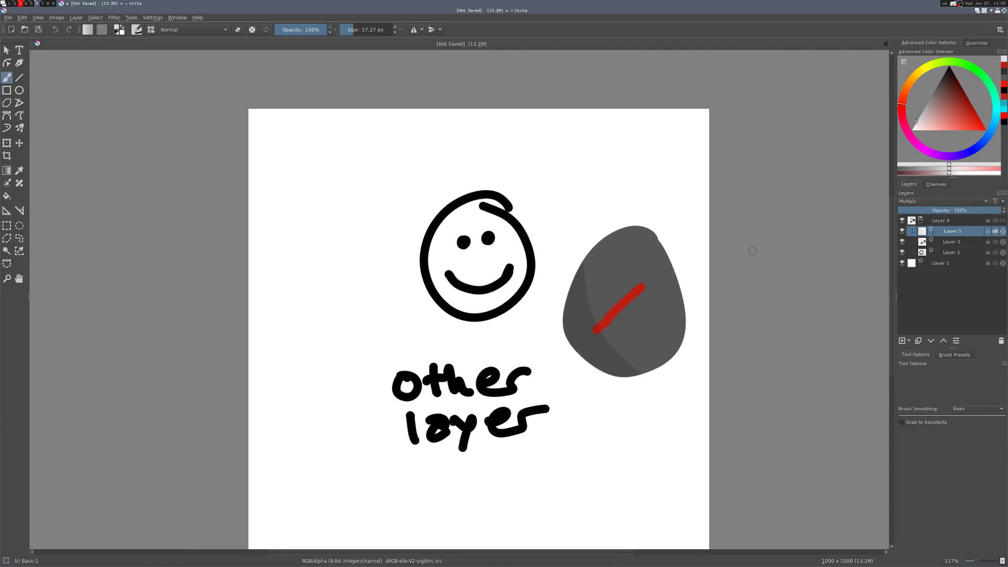
{"action": "scroll", "coordinate": [753, 251], "scroll_direction": "down", "scroll_amount": 3}
{"action": "scroll", "coordinate": [695, 297], "scroll_direction": "up", "scroll_amount": 4}
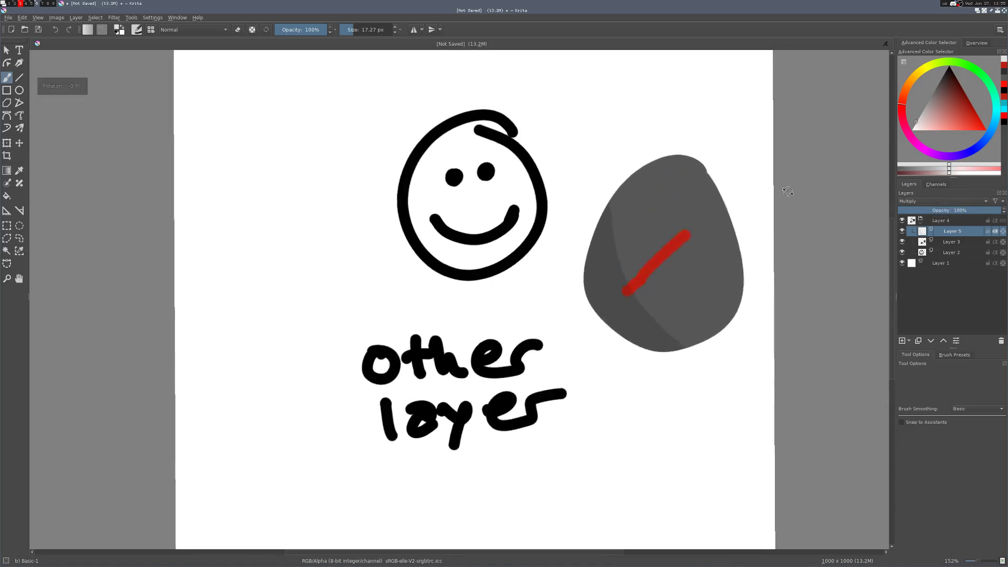
{"action": "left_click_drag", "start_coordinate": [695, 297], "coordinate": [579, 133]}
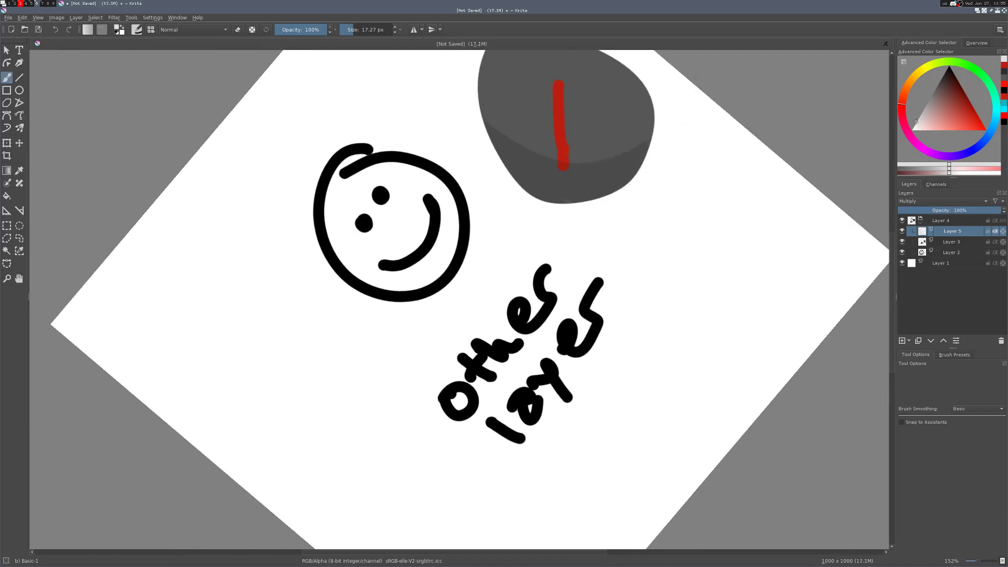
{"action": "scroll", "coordinate": [600, 171], "scroll_direction": "down", "scroll_amount": 2}
{"action": "mouse_move", "coordinate": [601, 171]}
{"action": "left_mouse_down"}
{"action": "mouse_move", "coordinate": [738, 187]}
{"action": "mouse_move", "coordinate": [562, 345]}
{"action": "mouse_move", "coordinate": [579, 324]}
{"action": "mouse_move", "coordinate": [629, 318]}
{"action": "mouse_move", "coordinate": [637, 270]}
{"action": "mouse_move", "coordinate": [639, 298]}
{"action": "mouse_move", "coordinate": [628, 315]}
{"action": "left_mouse_up"}
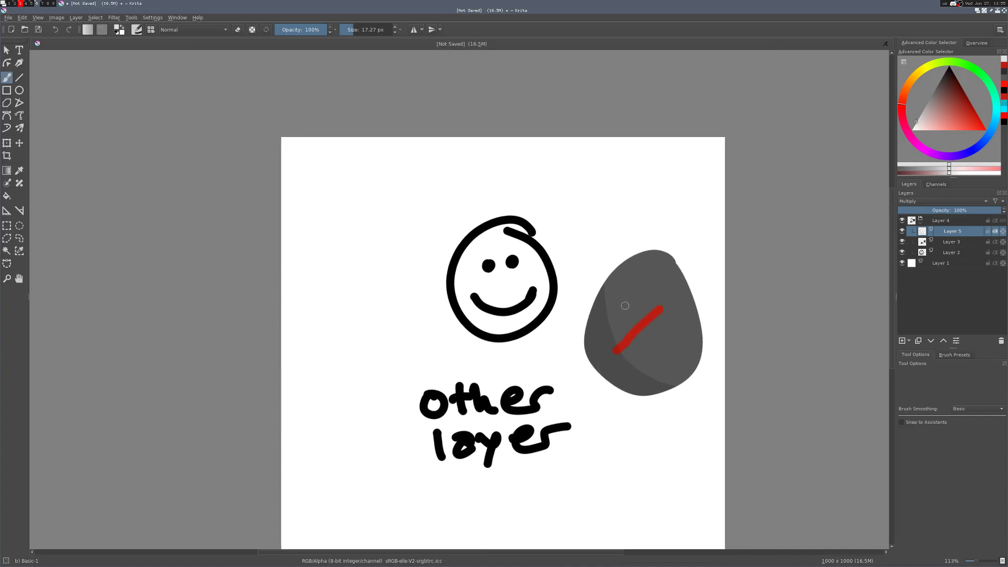